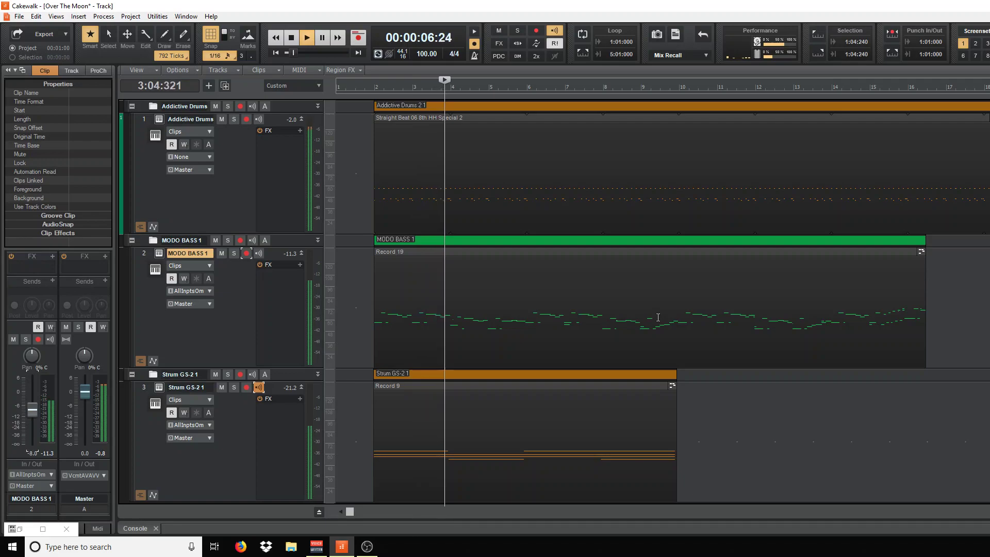
- Move the playhead to 9:02 and arm the Strum GS-2 track for recording
{"action": "left_click", "coordinate": [679, 87]}
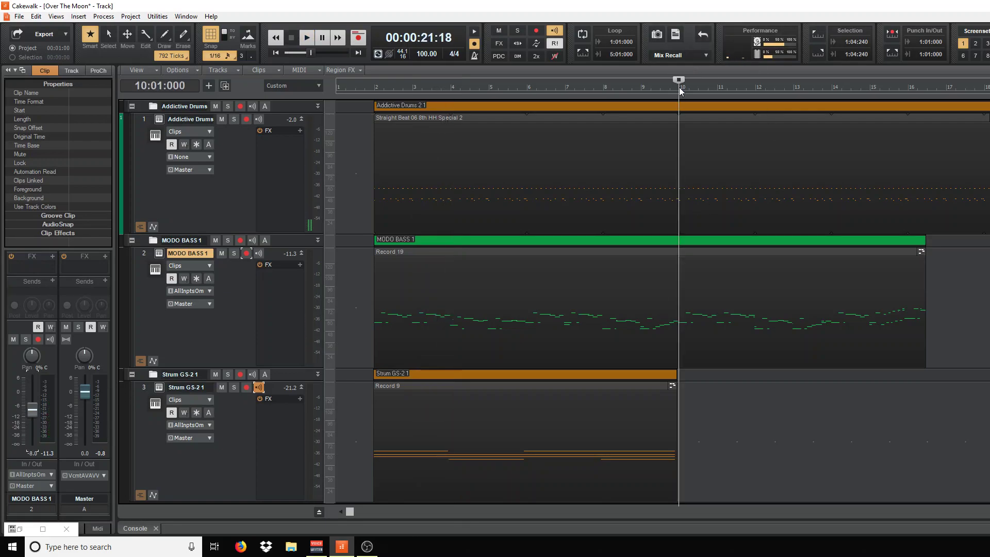
{"action": "left_click", "coordinate": [594, 87]}
{"action": "left_click", "coordinate": [651, 86]}
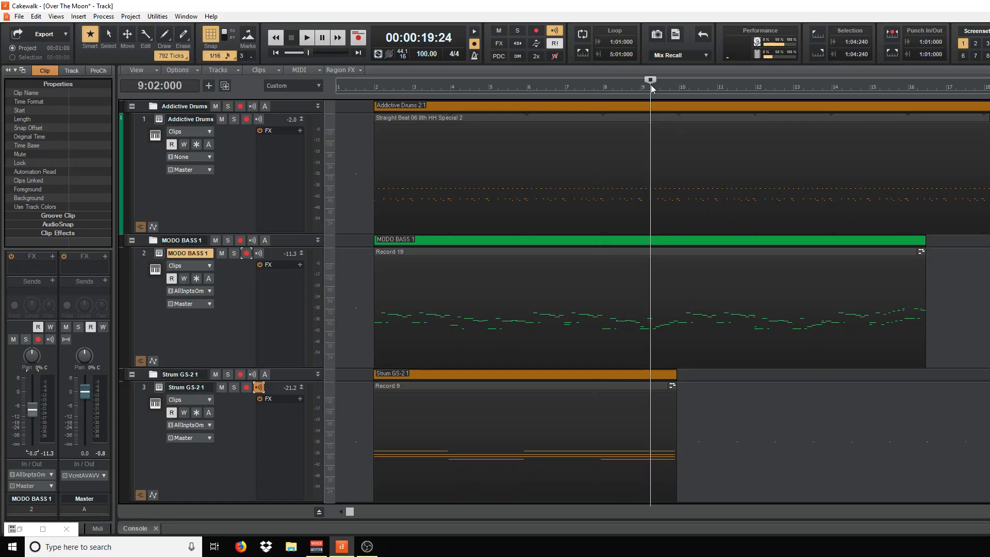
{"action": "left_click", "coordinate": [247, 387]}
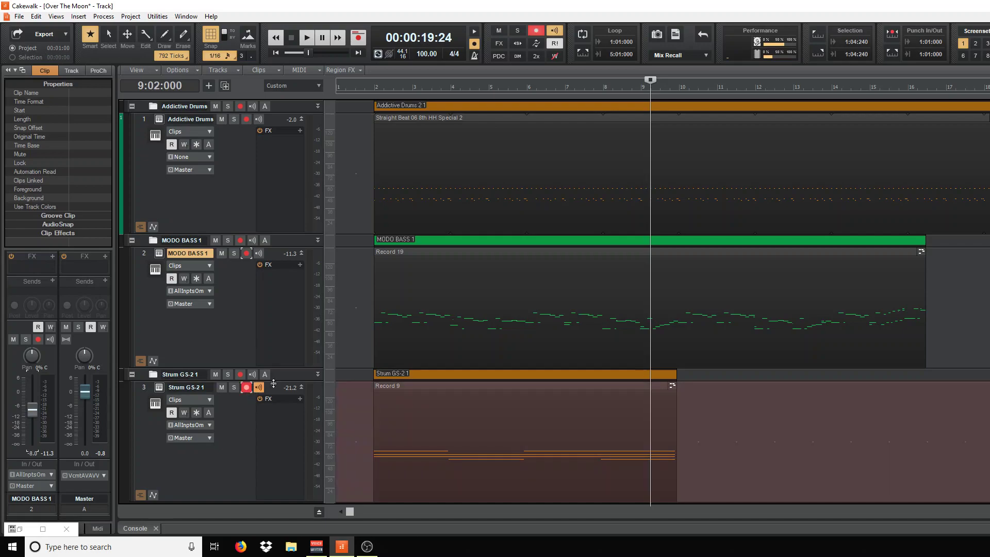
- Record a short Strum GS-2 take from measure 10 and delete the resulting clip
{"action": "key", "text": "r"}
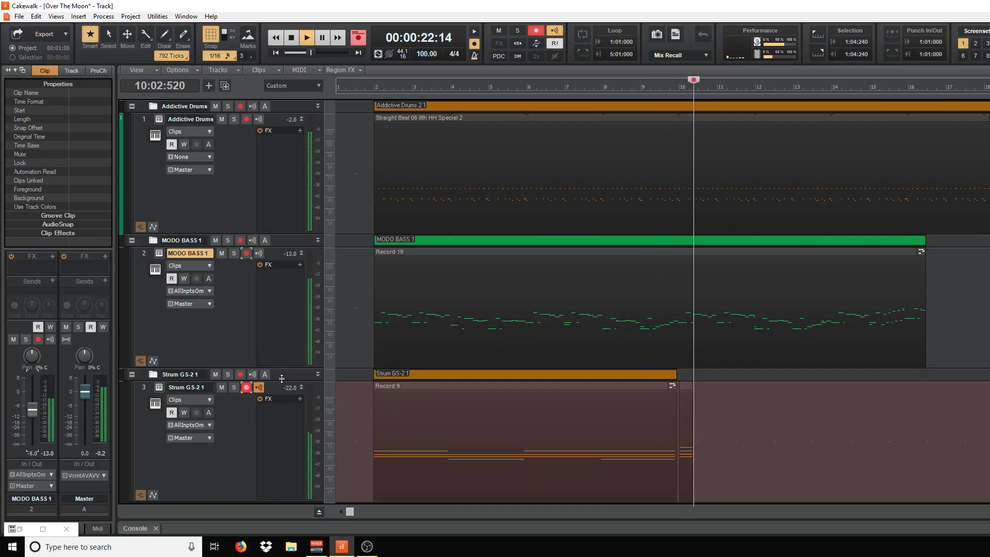
{"action": "key", "text": "space"}
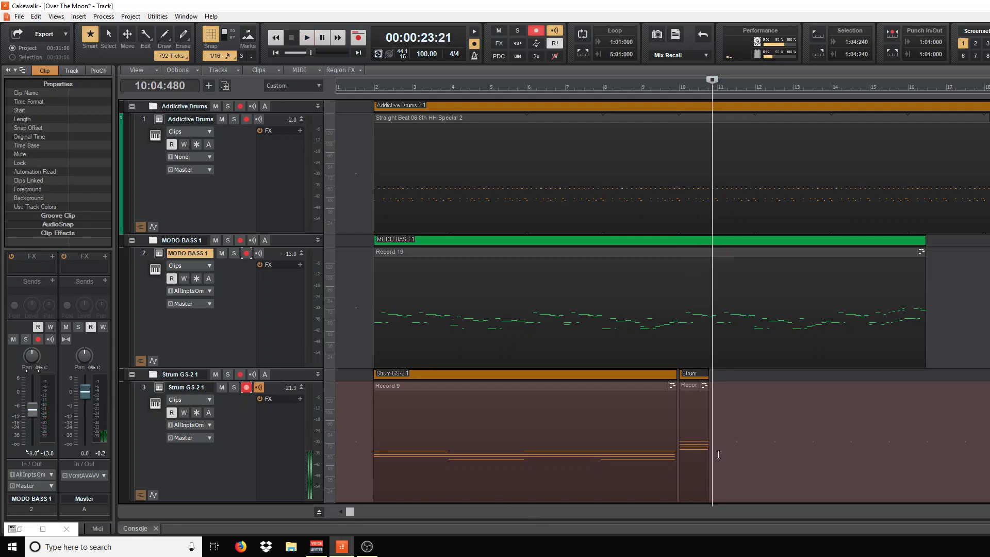
{"action": "left_click", "coordinate": [703, 429]}
{"action": "key", "text": "Delete"}
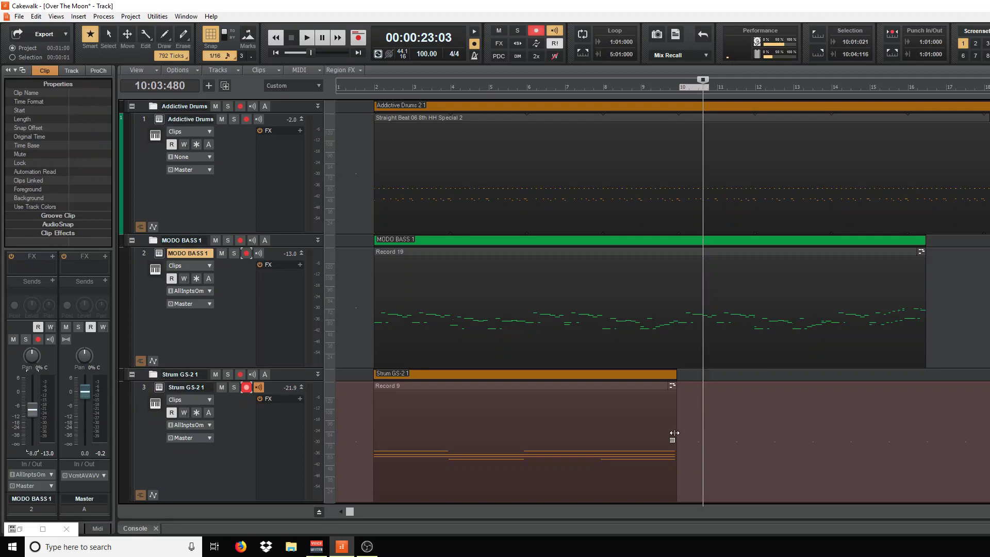
- Record a Strum GS-2 part from measure 10 to 17 with the first clip temporarily shortened, and extend that clip back to measure 10
{"action": "left_click_drag", "start_coordinate": [675, 433], "coordinate": [586, 433]}
{"action": "left_click", "coordinate": [637, 84]}
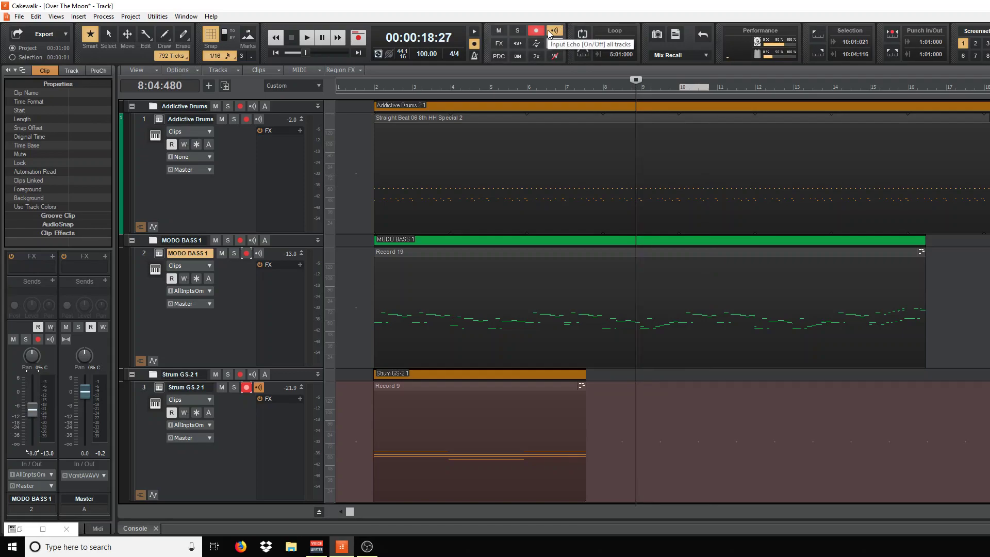
{"action": "key", "text": "space"}
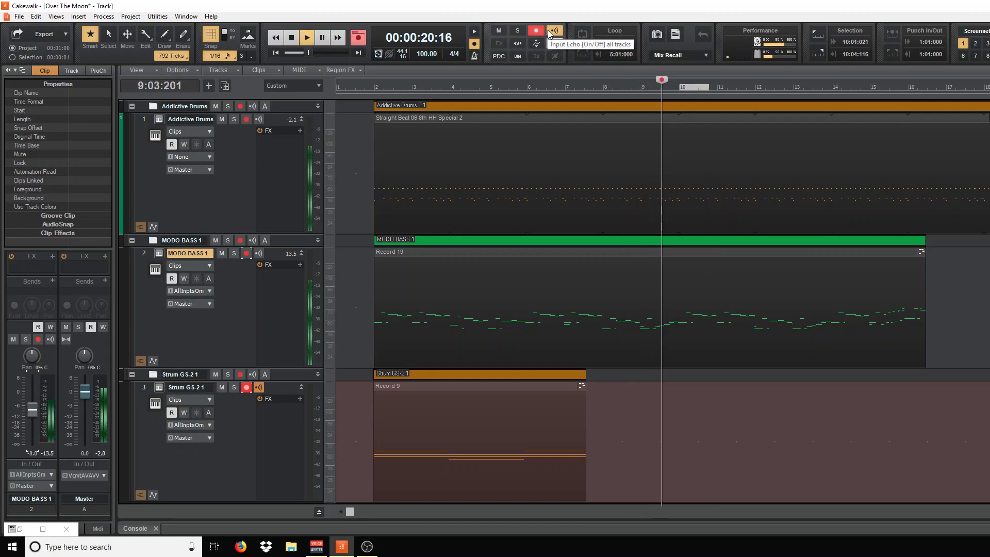
{"action": "key", "text": "r"}
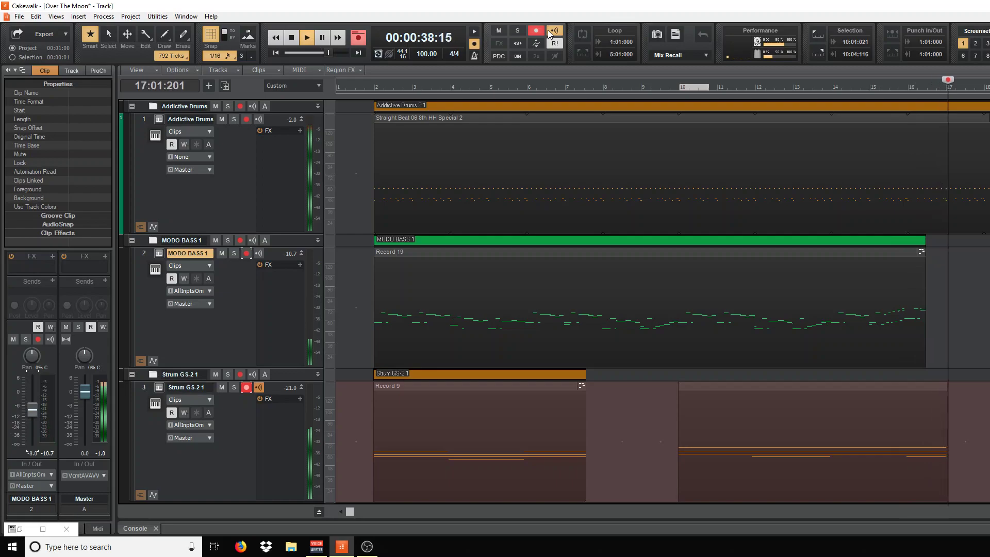
{"action": "key", "text": "space"}
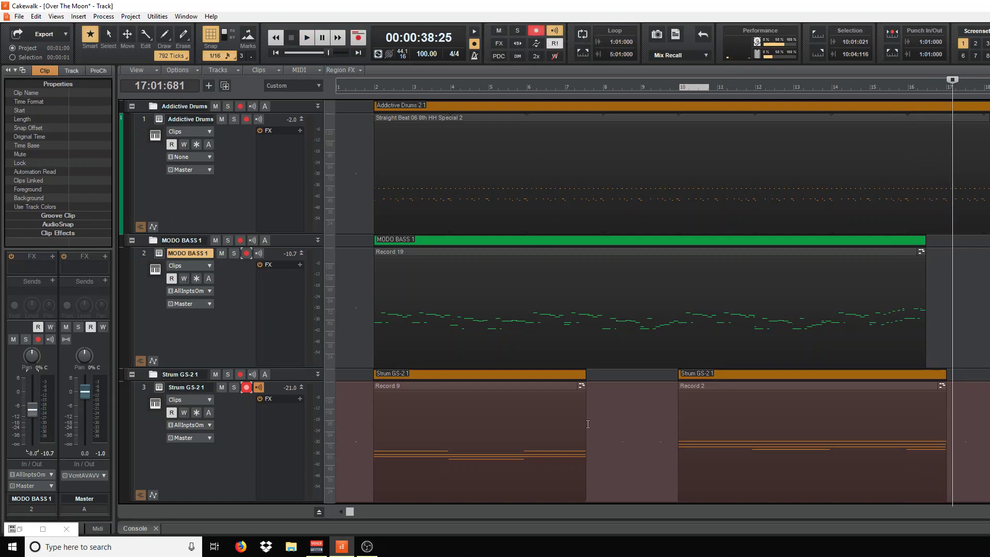
{"action": "left_click_drag", "start_coordinate": [588, 427], "coordinate": [677, 442]}
- Play the song from the beginning and reduce the heights of the bass, guitar and drum tracks
{"action": "left_click", "coordinate": [340, 91]}
{"action": "key", "text": "space"}
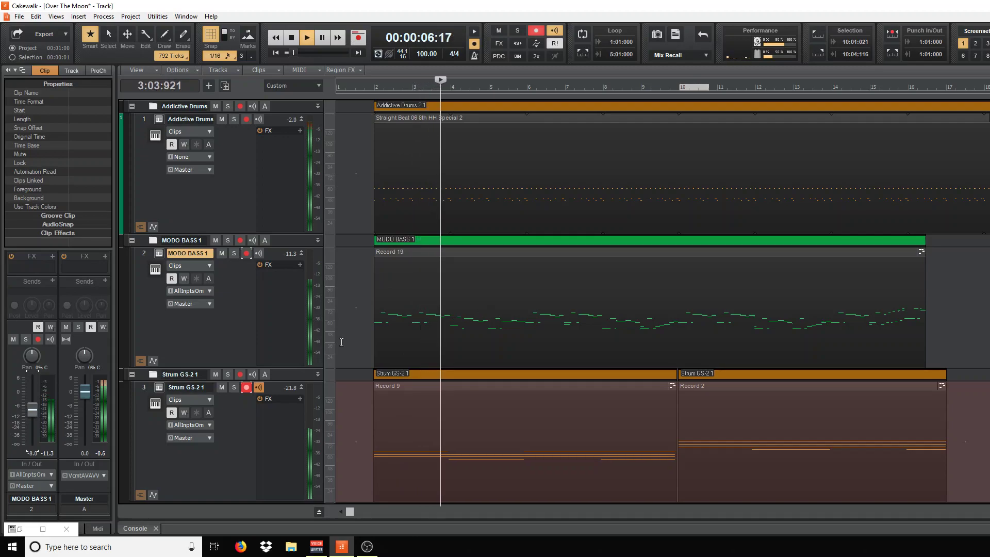
{"action": "left_click_drag", "start_coordinate": [269, 368], "coordinate": [272, 302]}
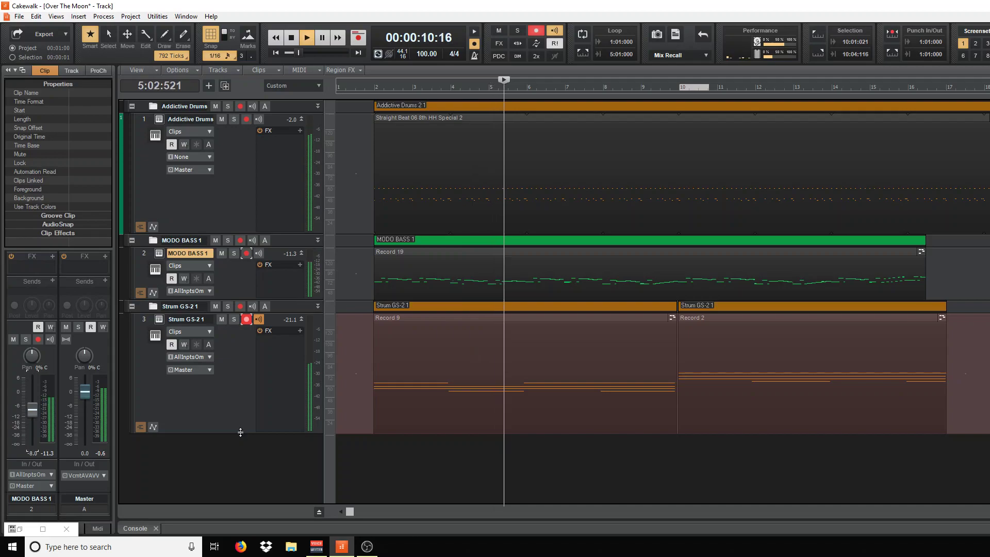
{"action": "left_click_drag", "start_coordinate": [239, 432], "coordinate": [251, 385]}
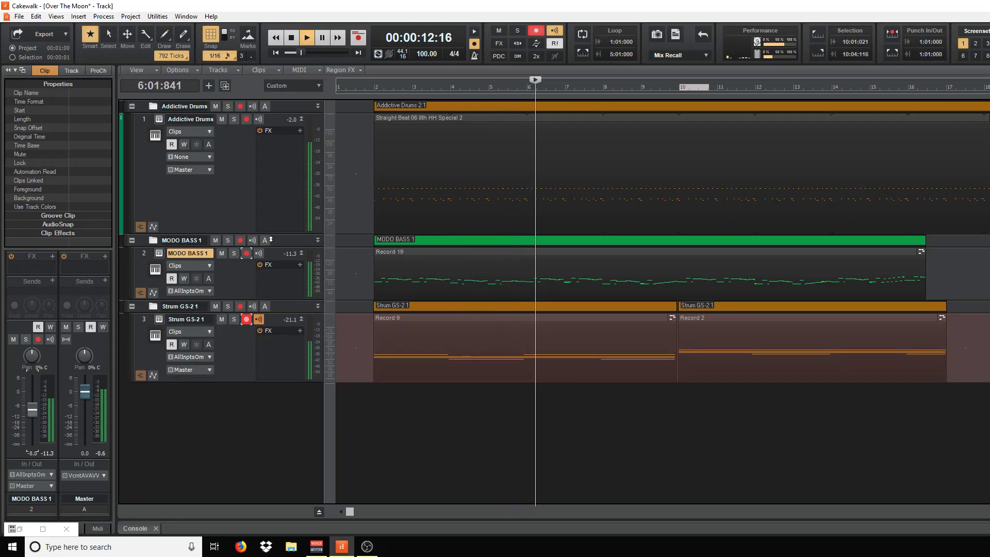
{"action": "left_click_drag", "start_coordinate": [273, 235], "coordinate": [279, 188]}
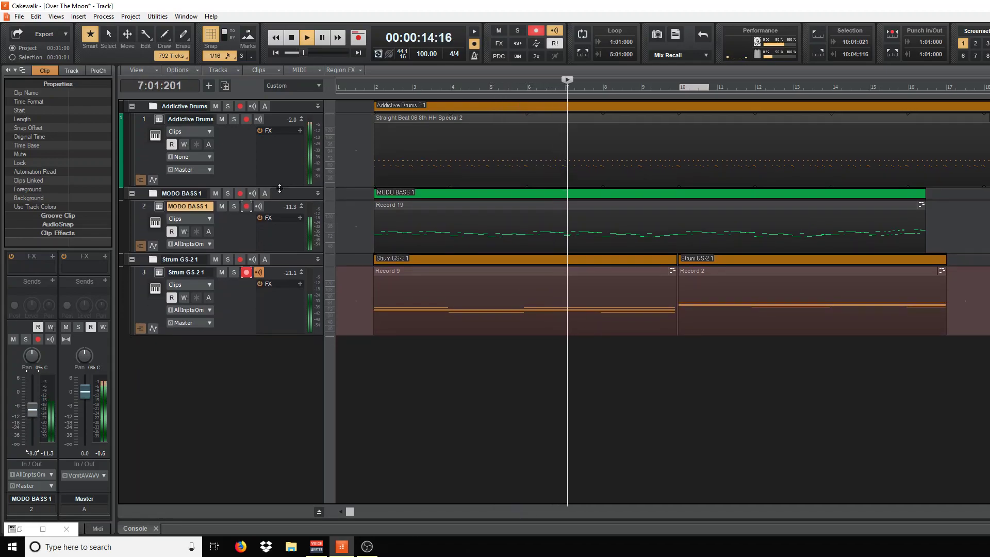
- Open the MODO BASS clip in the Piano Roll, erase the stray C4 note at 7:01 and audition the passage
{"action": "double_click", "coordinate": [558, 221]}
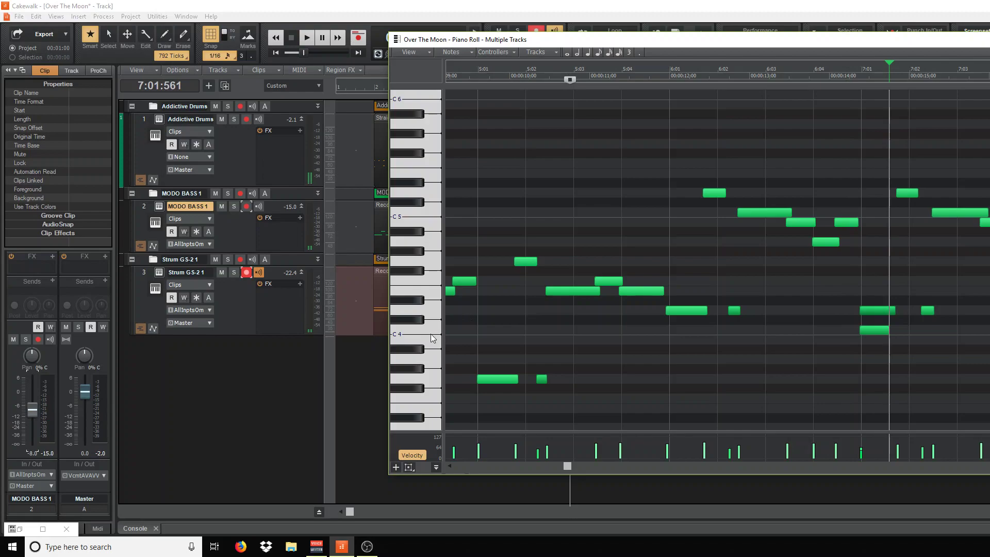
{"action": "right_click", "coordinate": [872, 335]}
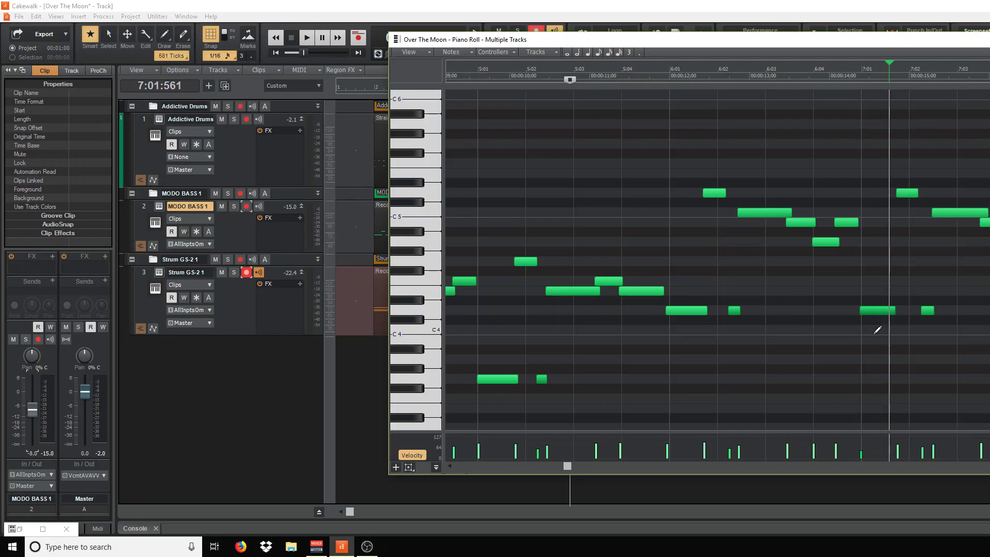
{"action": "left_click", "coordinate": [658, 73]}
{"action": "key", "text": "space"}
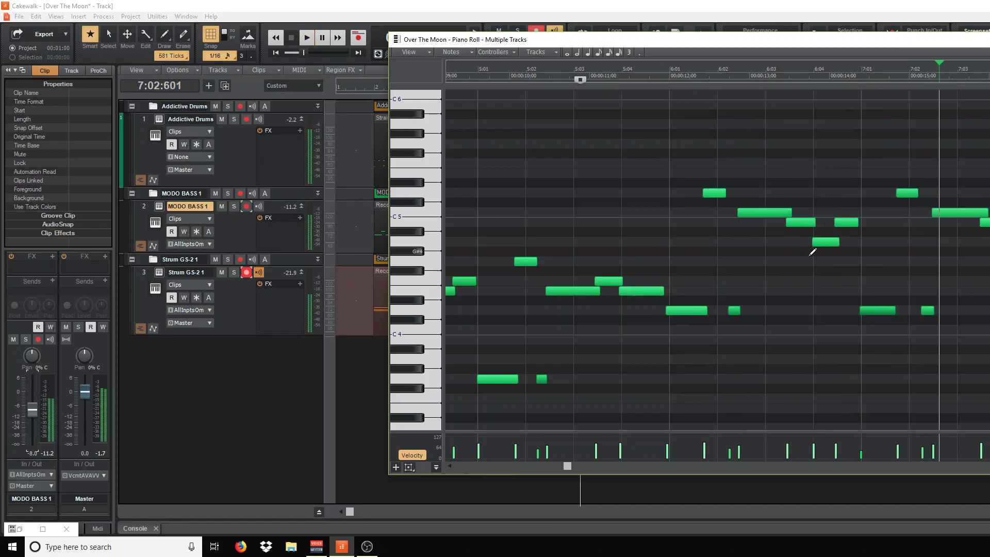
- Snap the D4 bass note to 7:01:000, nudge the D5 note just before 7:02 slightly, and audition the change
{"action": "left_click", "coordinate": [872, 314]}
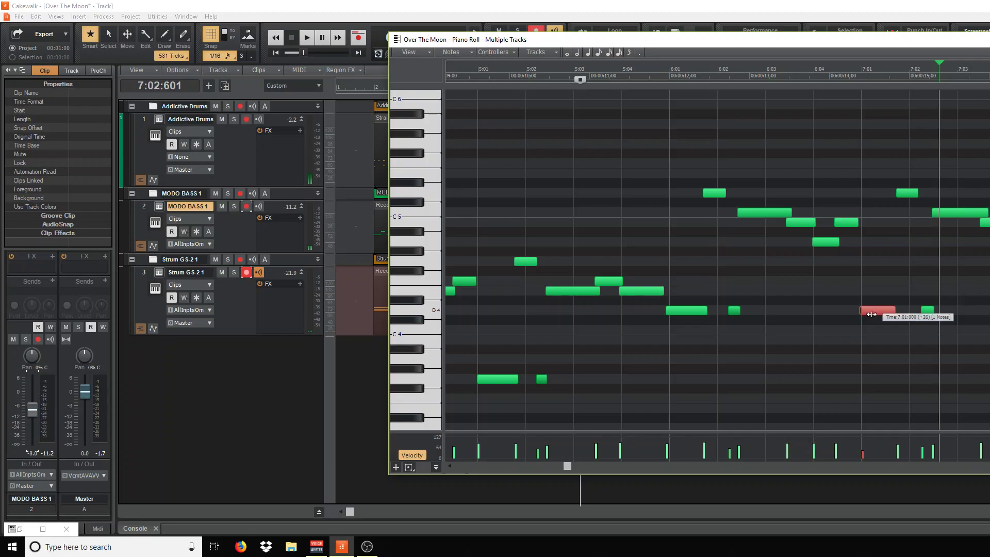
{"action": "left_click", "coordinate": [906, 194]}
{"action": "left_click_drag", "start_coordinate": [907, 193], "coordinate": [903, 193]}
{"action": "left_click", "coordinate": [835, 77]}
{"action": "key", "text": "space"}
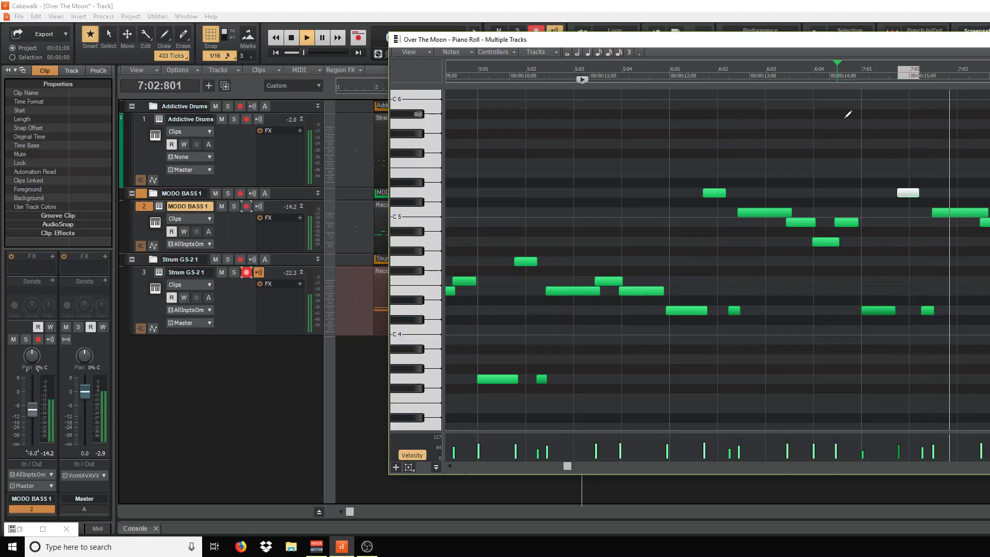
- Adjust the timing of the short D4 note after 7:02 and the long C5 note before 7:03, and audition them
{"action": "key", "text": "space"}
{"action": "left_click_drag", "start_coordinate": [923, 311], "coordinate": [930, 311]}
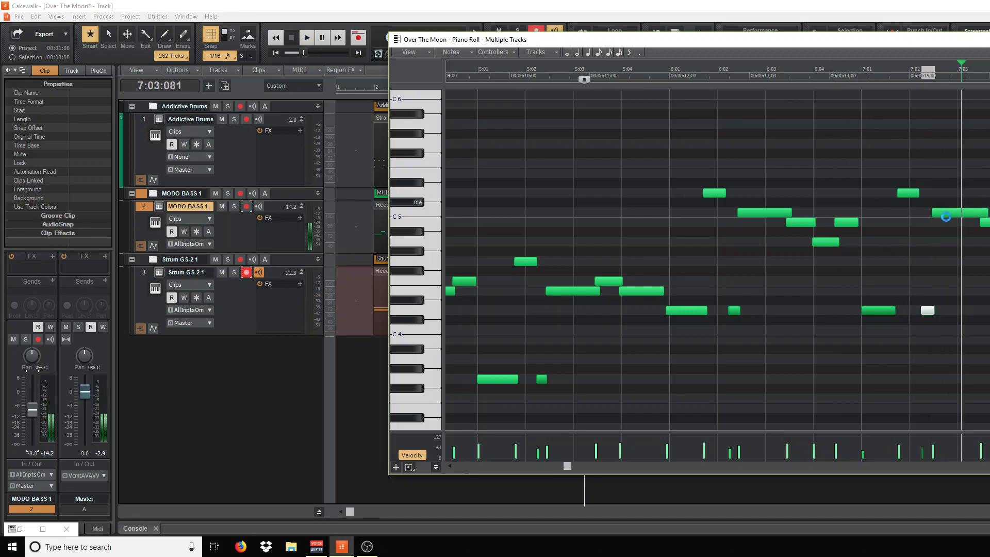
{"action": "left_click_drag", "start_coordinate": [947, 214], "coordinate": [981, 212]}
{"action": "left_click", "coordinate": [621, 77]}
{"action": "key", "text": "space"}
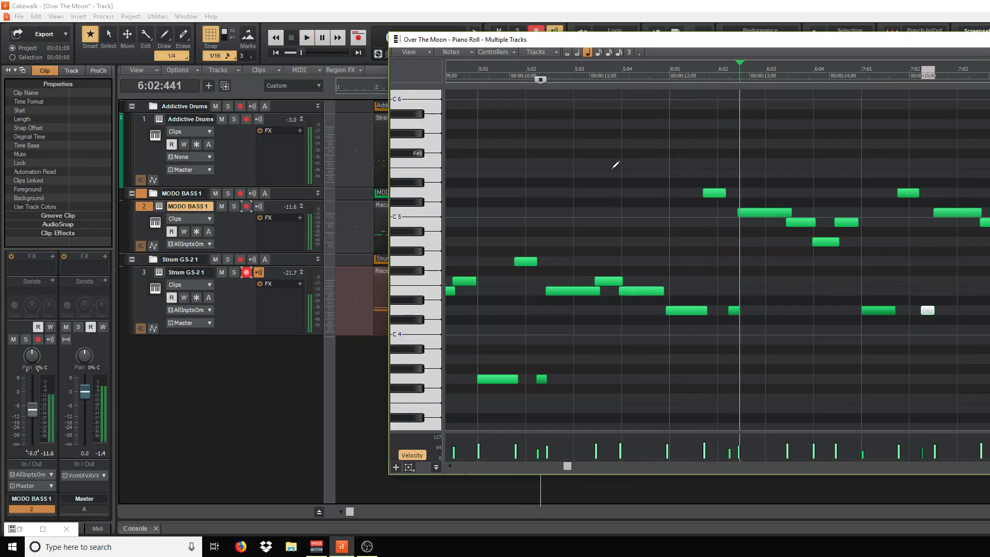
- Return to the track view and play the whole arrangement from just before measure 2 to check all three tracks
{"action": "left_click", "coordinate": [375, 306]}
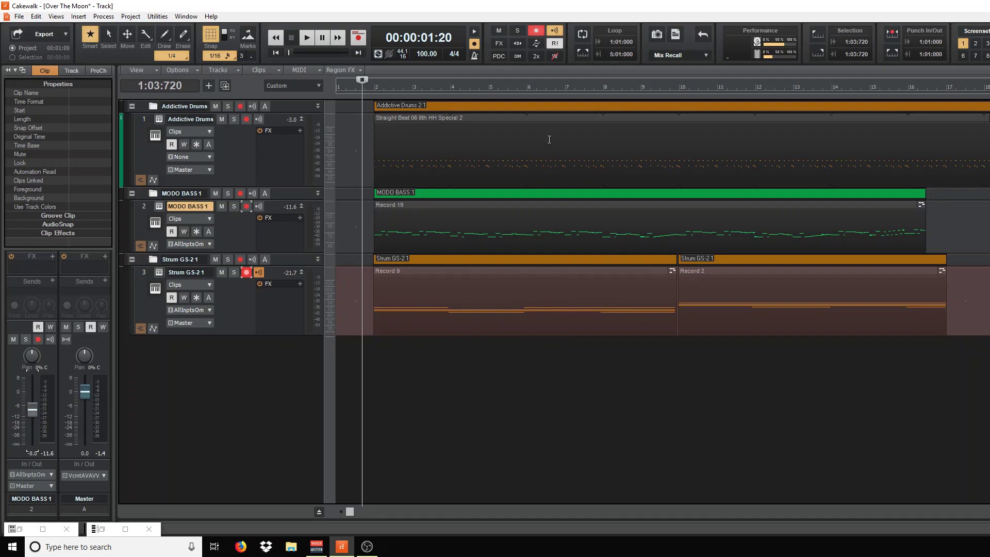
{"action": "left_click", "coordinate": [574, 91]}
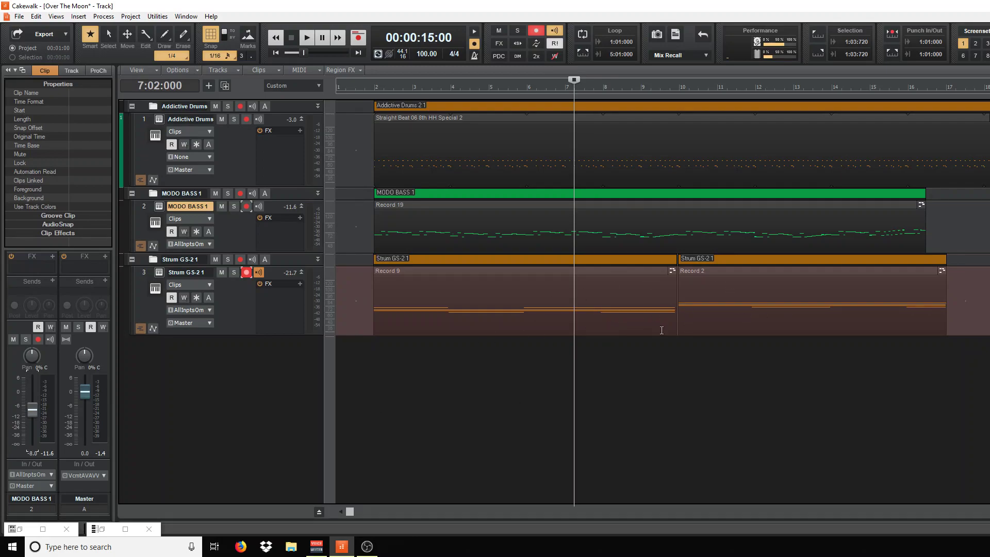
{"action": "left_click", "coordinate": [364, 356]}
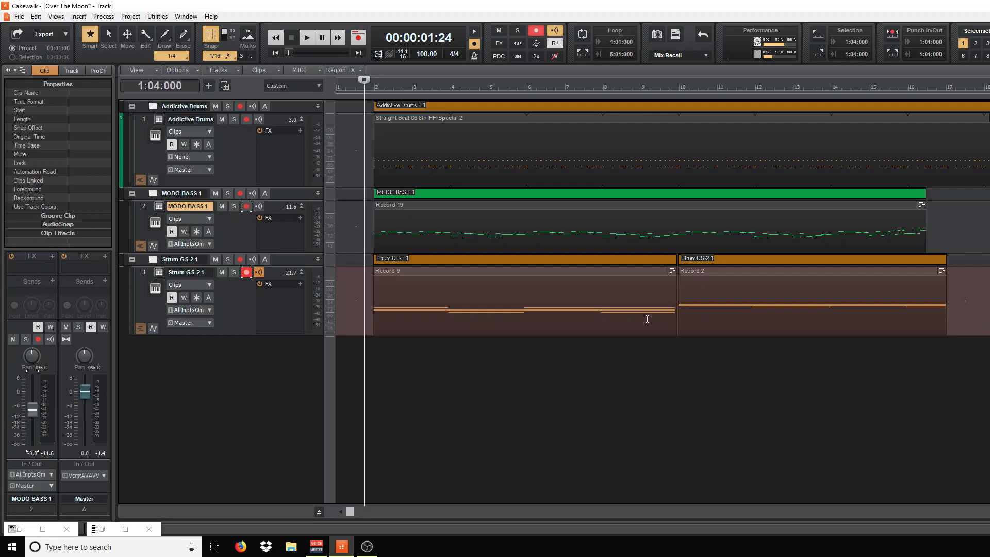
{"action": "key", "text": "space"}
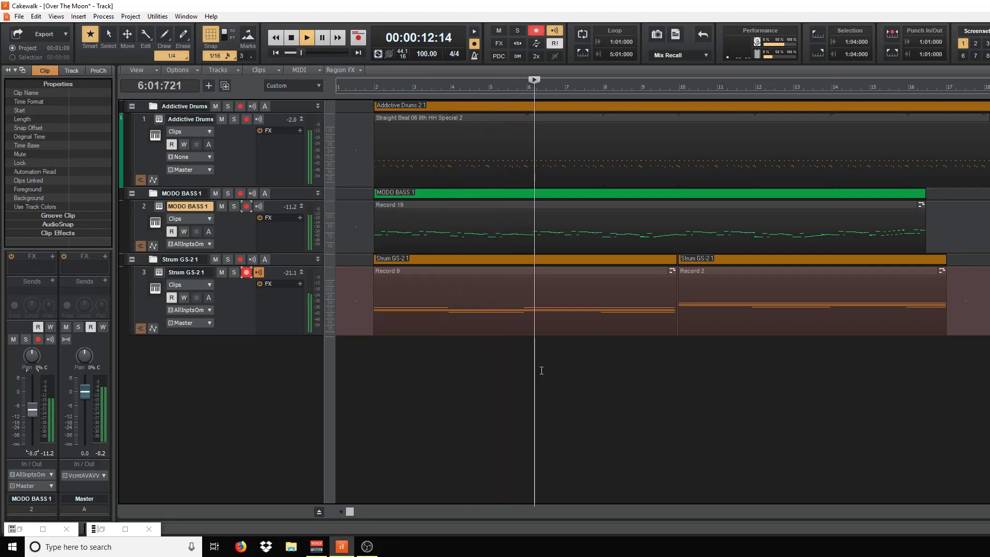
{"action": "key", "text": "space"}
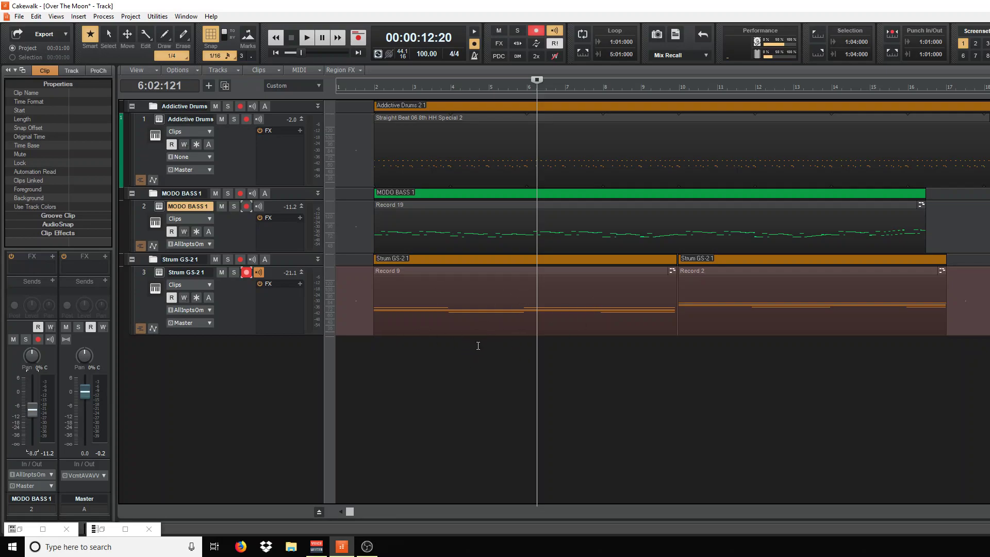
{"action": "left_click", "coordinate": [358, 358]}
{"action": "key", "text": "space"}
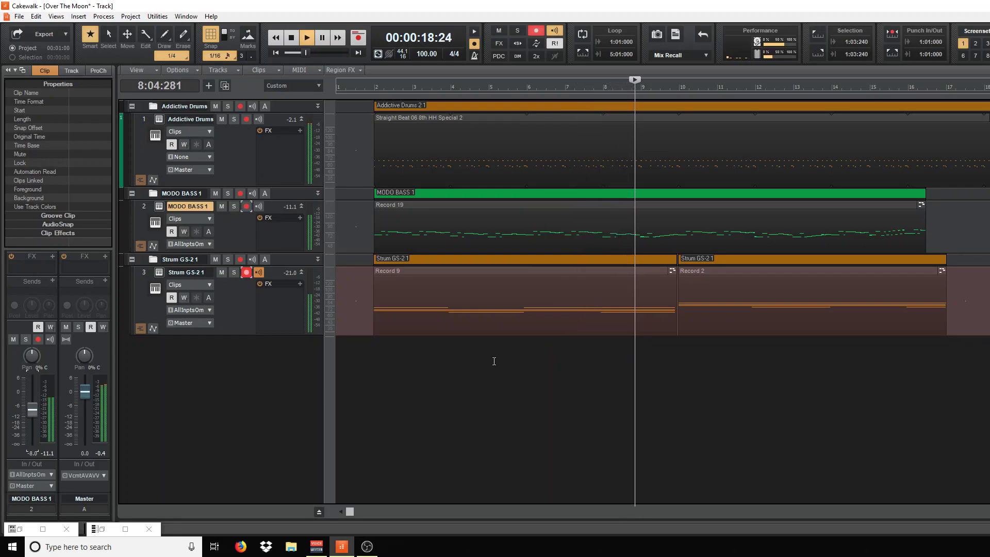
{"action": "key", "text": "space"}
- Examine the MODO BASS notes in the Piano Roll while playing the later measures, and close the Piano Roll
{"action": "double_click", "coordinate": [631, 224]}
{"action": "key", "text": "space"}
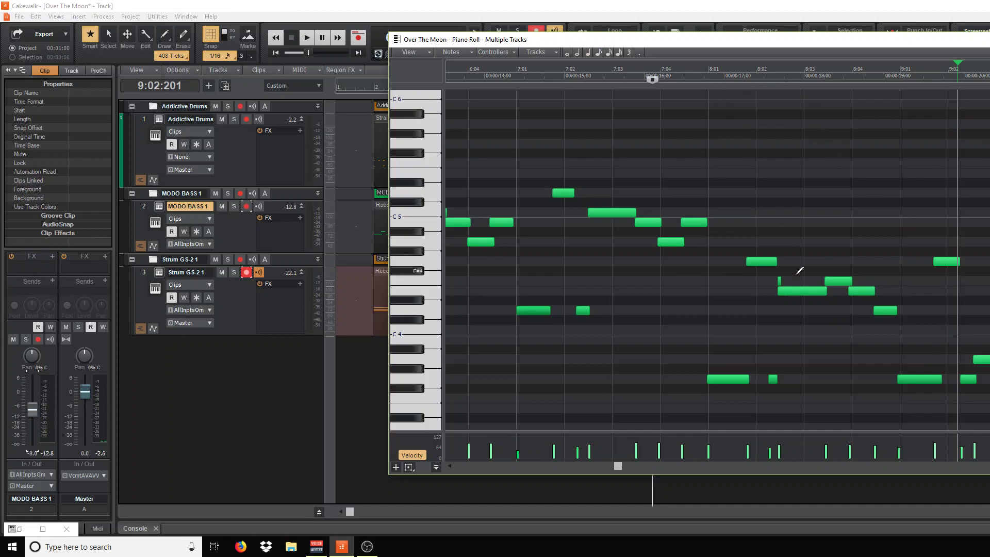
{"action": "left_click", "coordinate": [655, 79]}
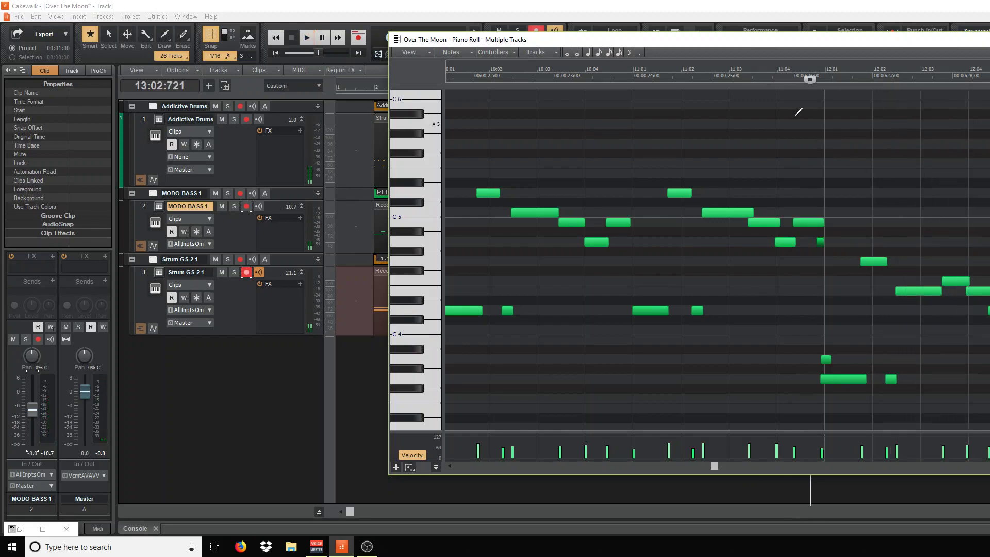
{"action": "left_click", "coordinate": [763, 74]}
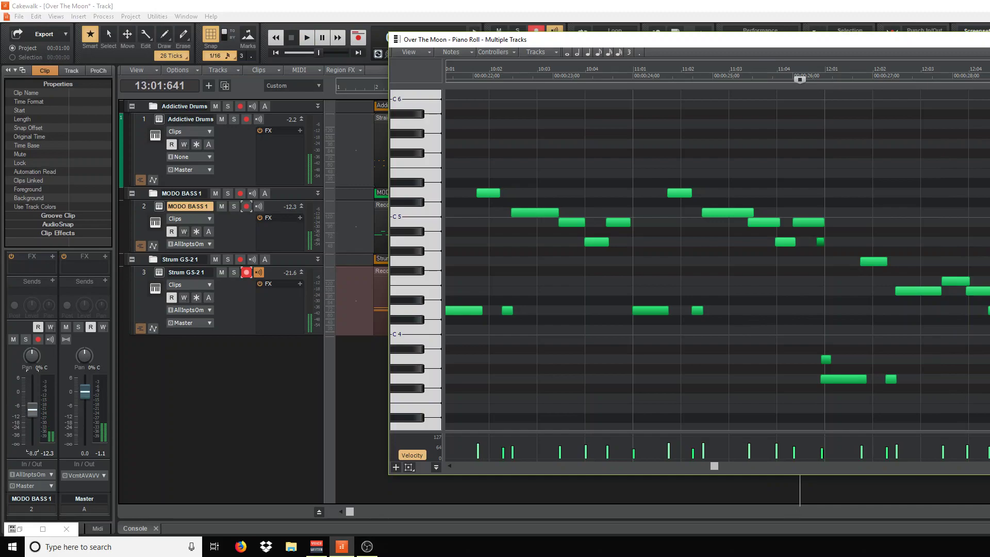
{"action": "key", "text": "space"}
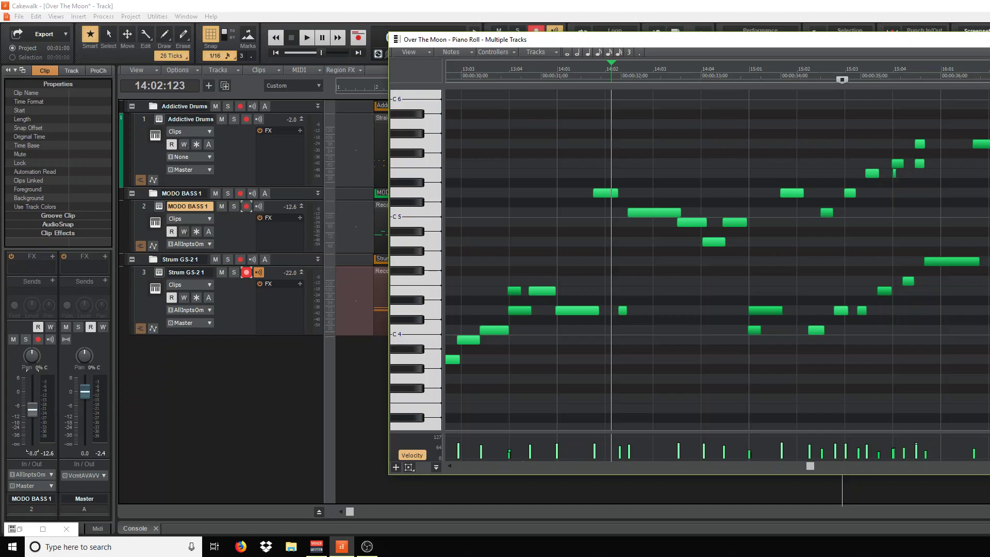
{"action": "key", "text": "ctrl+F4"}
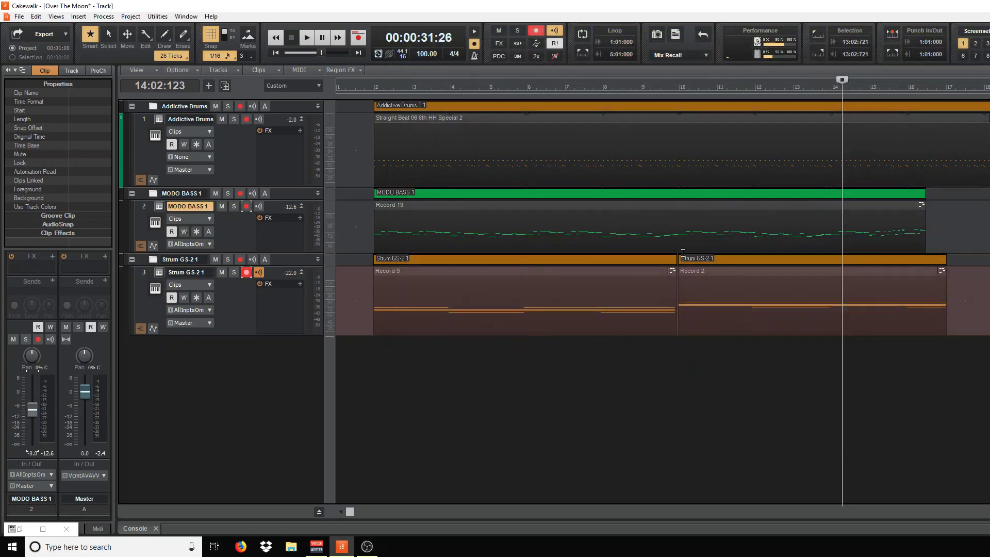
- Disarm recording on the Strum GS-2 track and play the arrangement from 1:04:480
{"action": "left_click", "coordinate": [246, 273]}
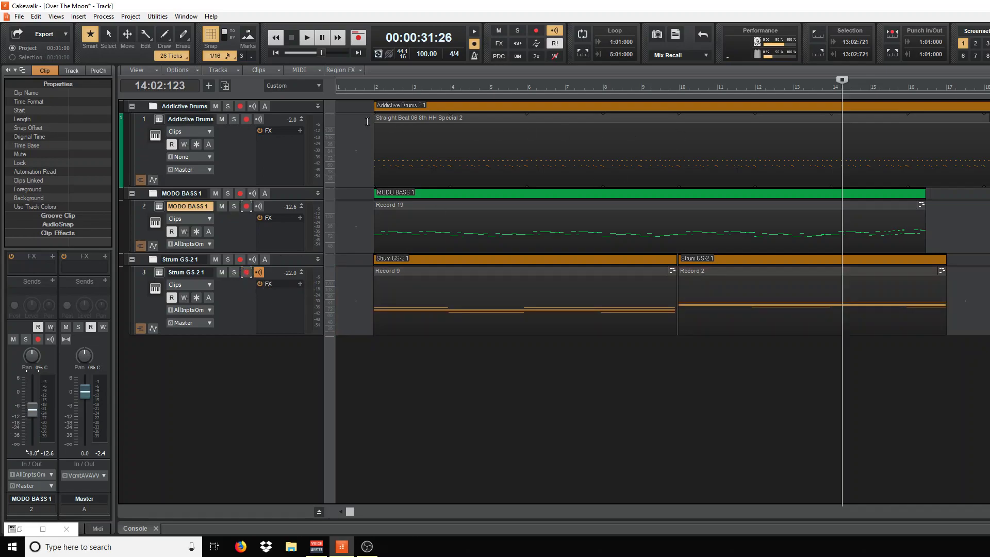
{"action": "left_click", "coordinate": [369, 87]}
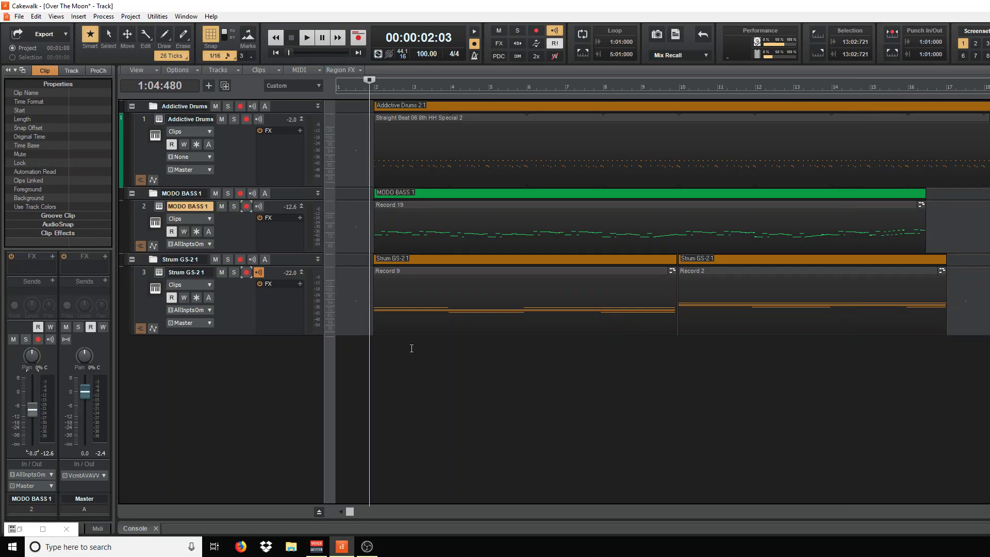
{"action": "key", "text": "space"}
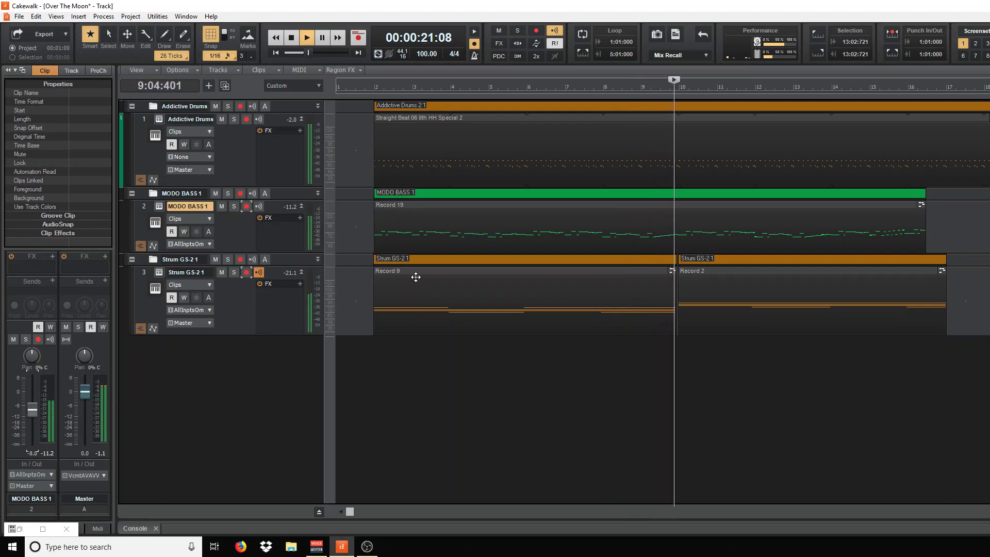
- Stop playback and move the playback position to 2:01:000
{"action": "left_click", "coordinate": [376, 88]}
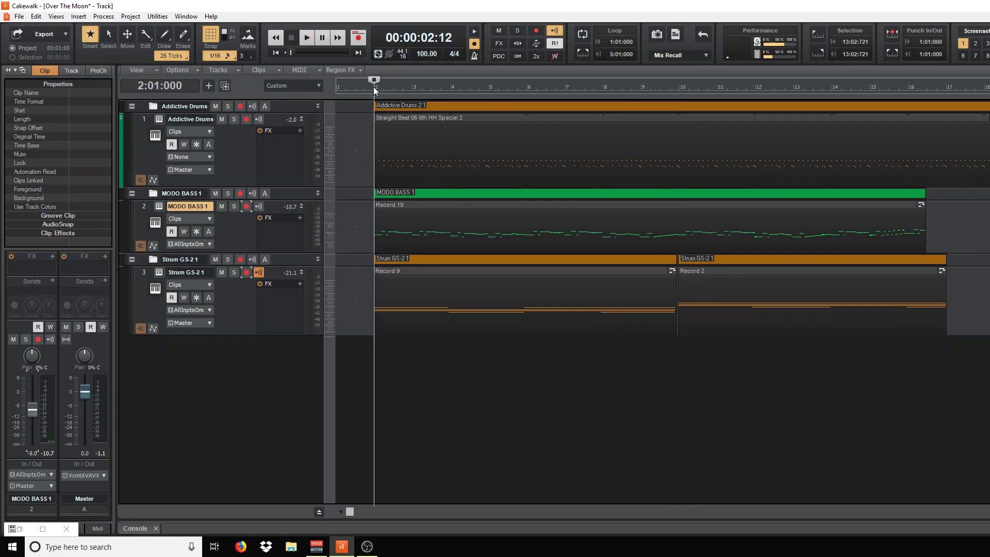
{"action": "right_click", "coordinate": [373, 88]}
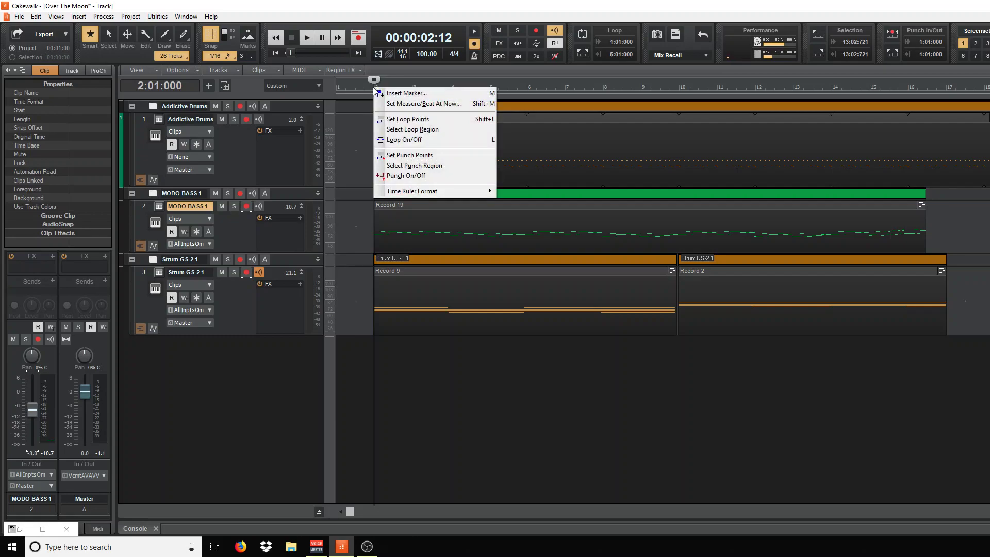
{"action": "left_click", "coordinate": [406, 93]}
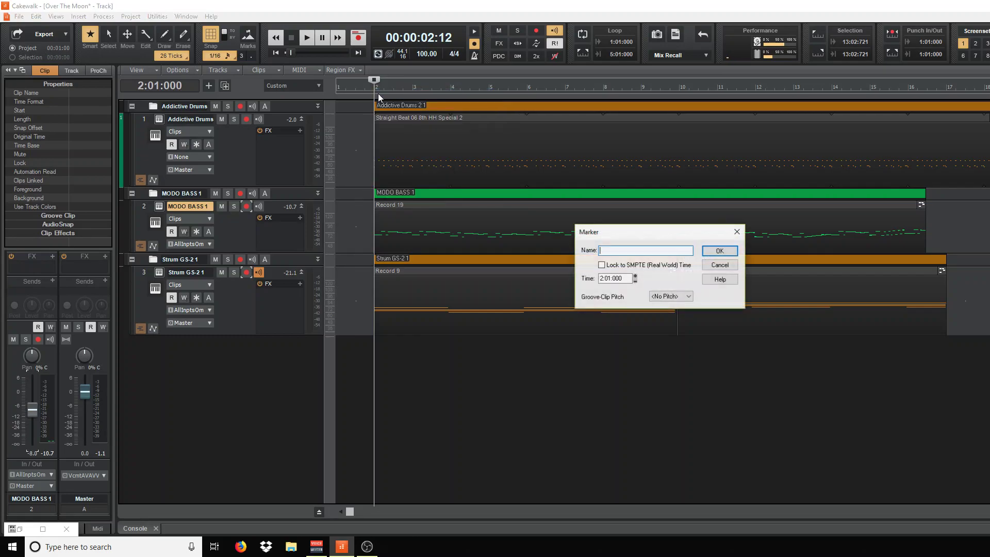
{"action": "left_click", "coordinate": [722, 266]}
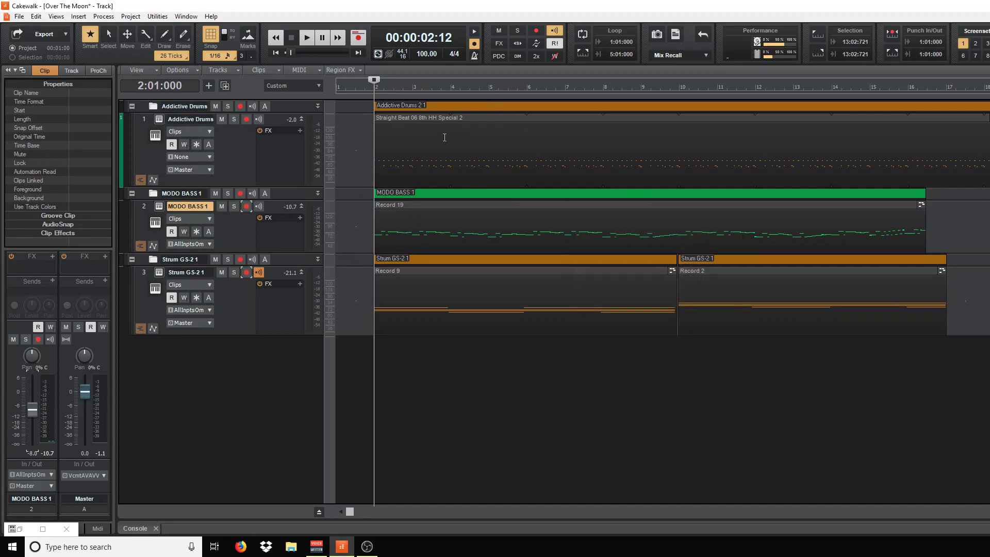
- Turn on looping and set the loop region to run from 2:01:000 to 17:01:000
{"action": "right_click", "coordinate": [374, 88]}
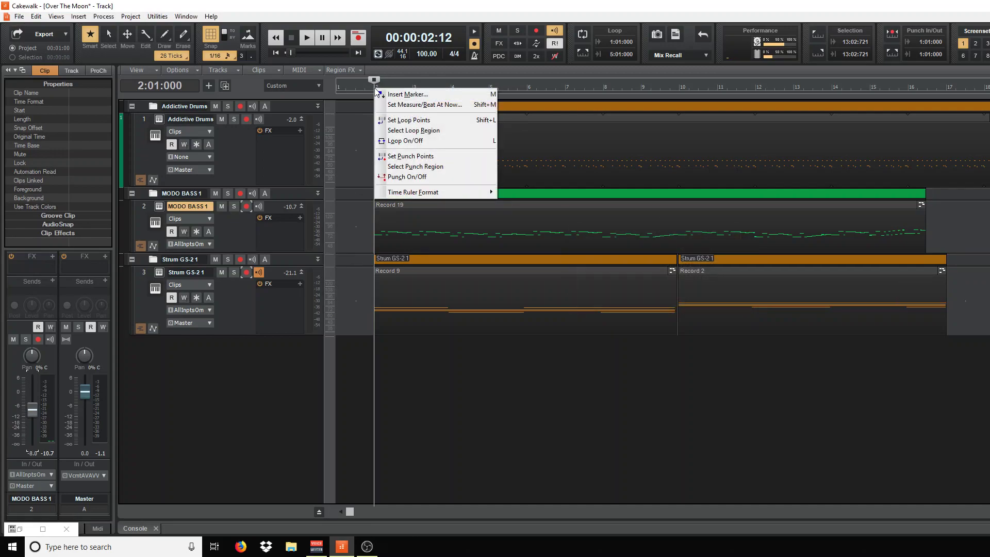
{"action": "left_click", "coordinate": [383, 142]}
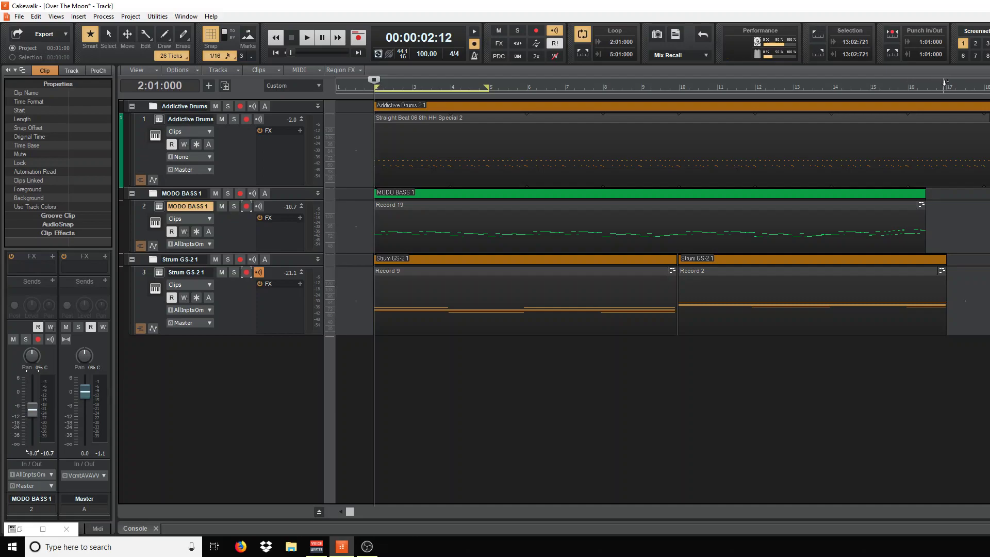
{"action": "left_click_drag", "start_coordinate": [948, 83], "coordinate": [948, 84]}
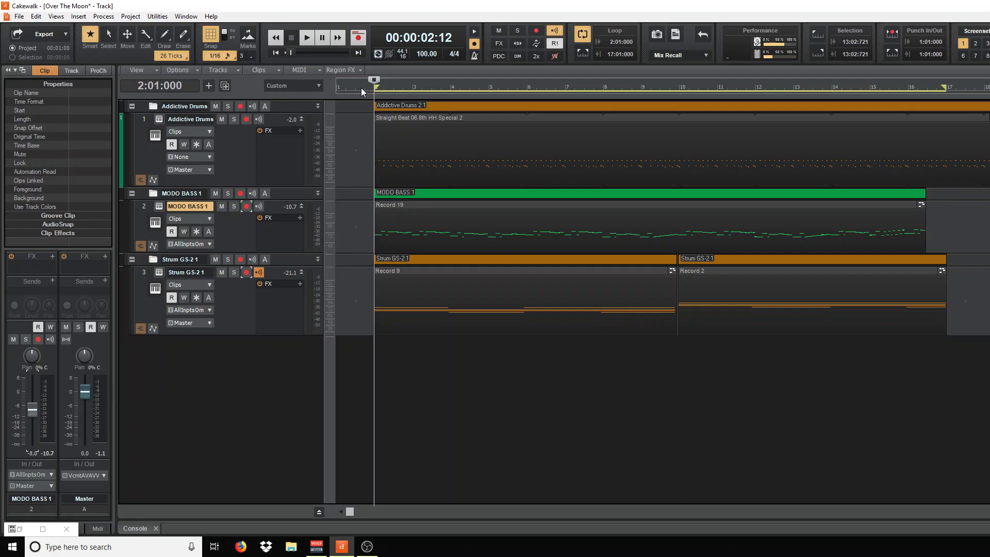
- Play the looped arrangement, lower the Master volume to about -13.2 dB while it runs, and stop playback
{"action": "key", "text": "space"}
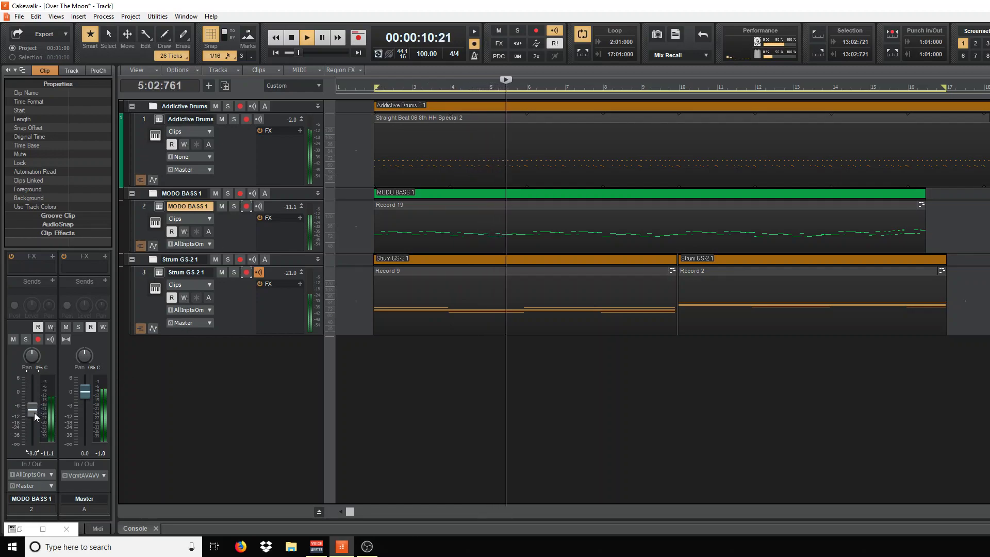
{"action": "left_click_drag", "start_coordinate": [88, 401], "coordinate": [89, 418]}
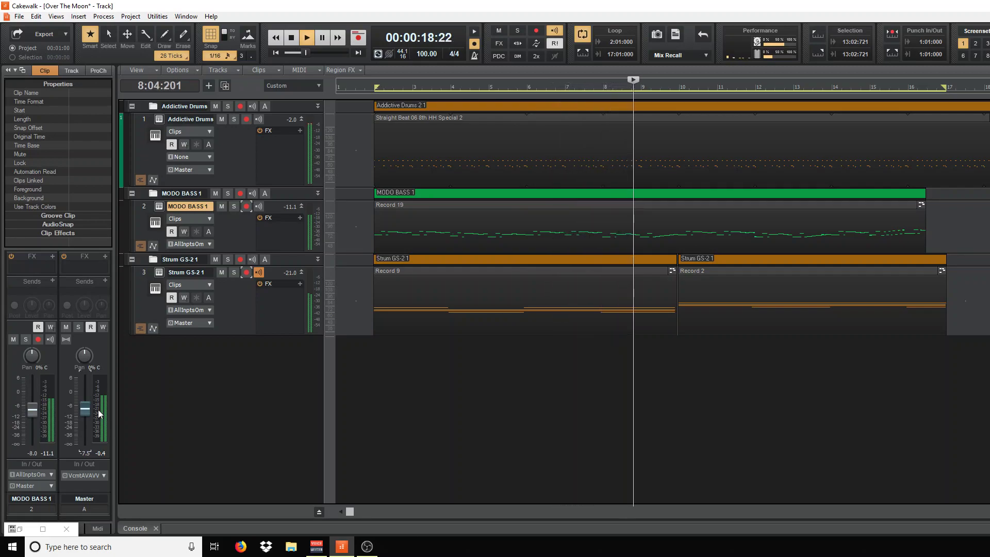
{"action": "left_click_drag", "start_coordinate": [86, 409], "coordinate": [85, 411]}
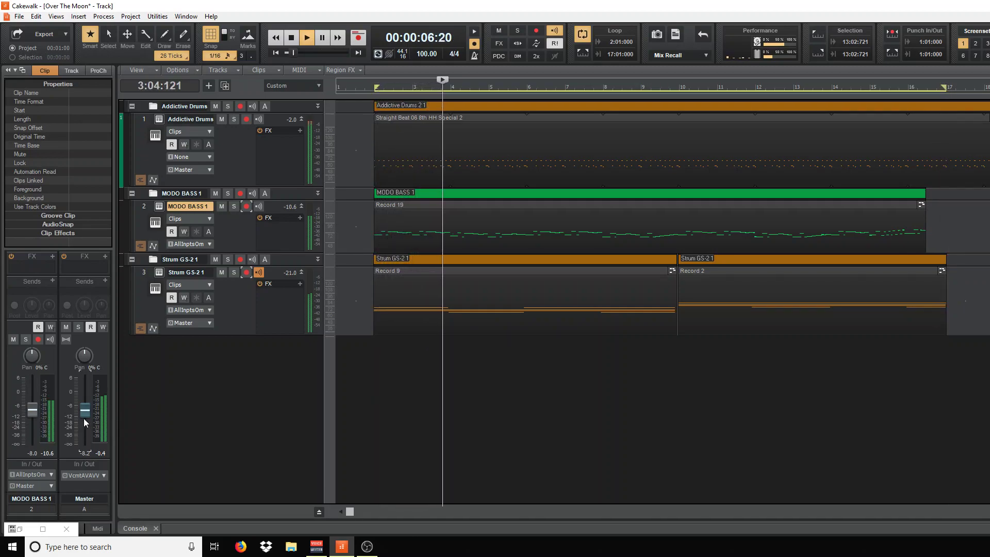
{"action": "left_click_drag", "start_coordinate": [88, 415], "coordinate": [85, 418]}
{"action": "left_click", "coordinate": [293, 38]}
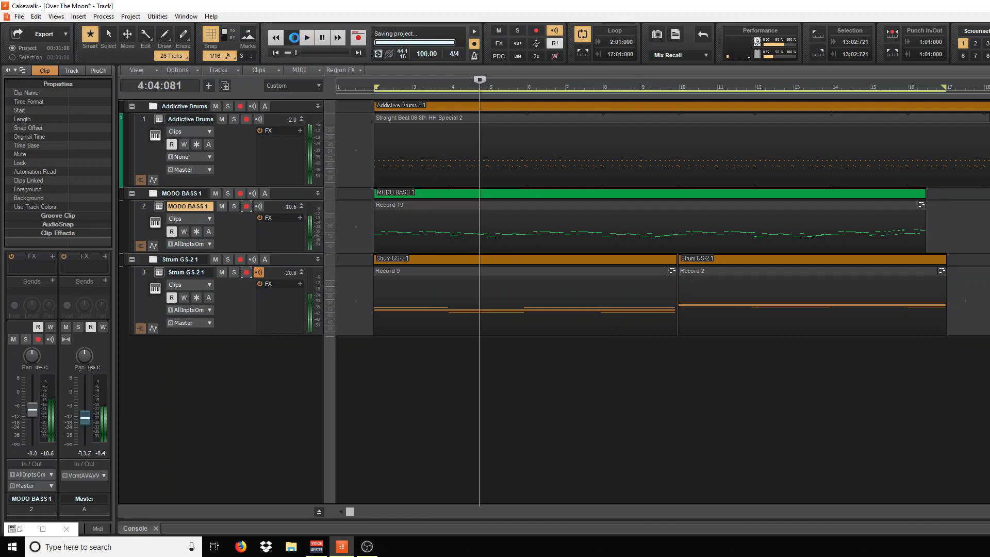
{"action": "right_click", "coordinate": [606, 91]}
{"action": "left_click", "coordinate": [612, 98]}
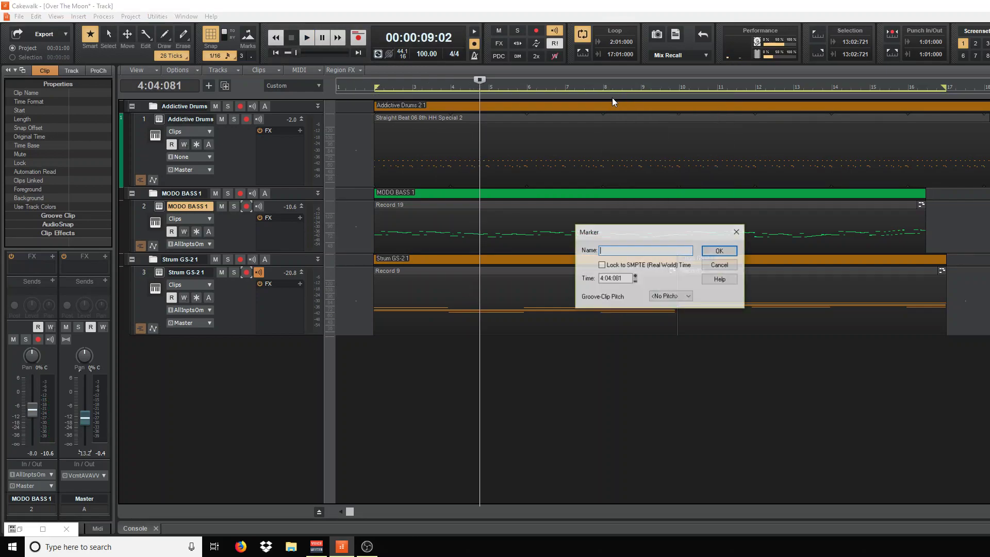
{"action": "left_click", "coordinate": [725, 263]}
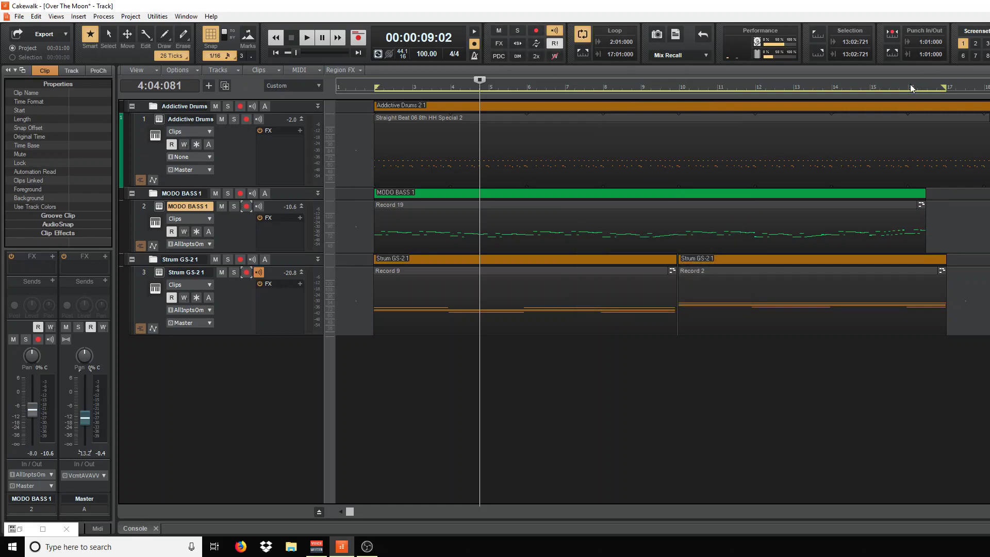
{"action": "right_click", "coordinate": [779, 88]}
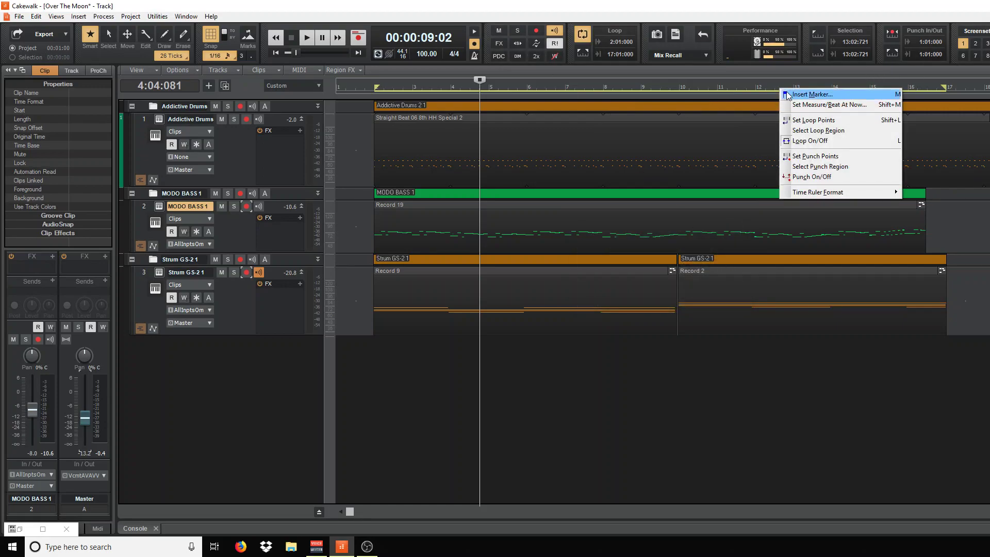
{"action": "left_click", "coordinate": [788, 94]}
{"action": "left_click", "coordinate": [720, 265]}
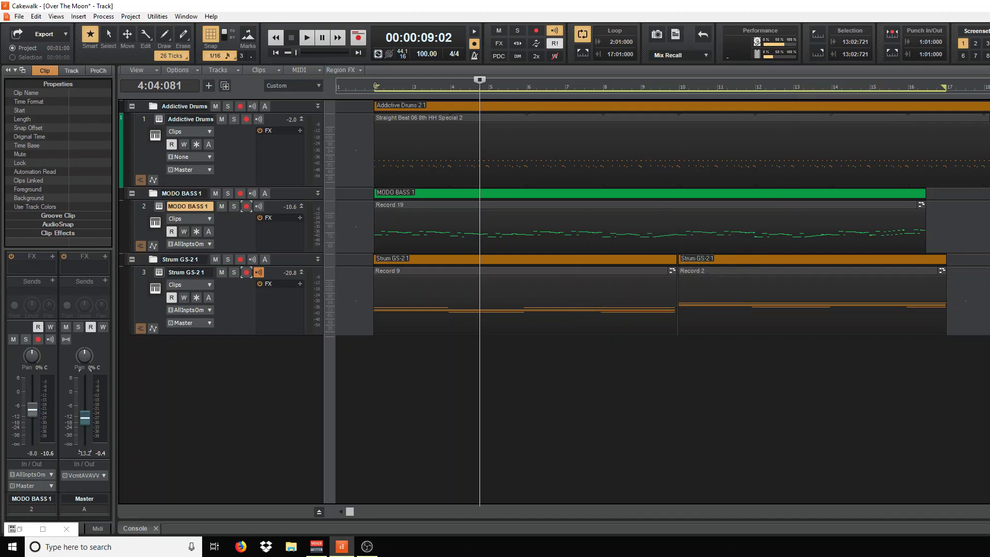
- Turn looping off and move the playback position back to 2:01:000
{"action": "right_click", "coordinate": [372, 90]}
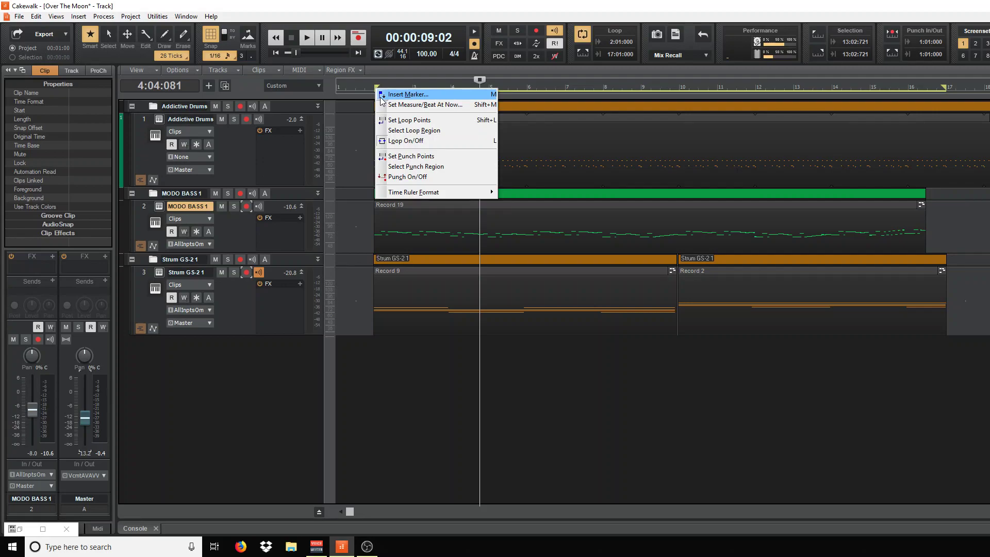
{"action": "left_click", "coordinate": [383, 140]}
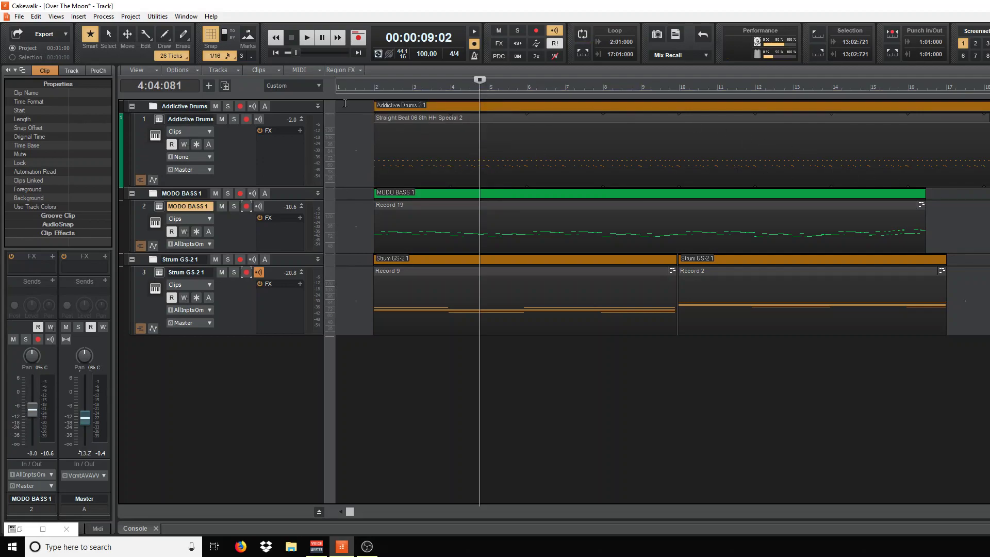
{"action": "left_click", "coordinate": [373, 89]}
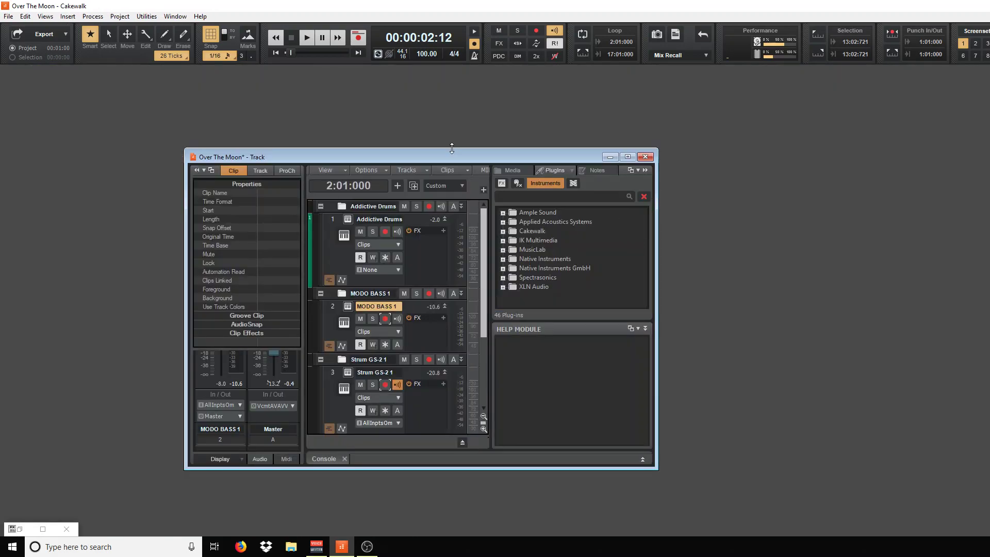
- Reposition and enlarge the floating Track window so the clips have room beside the plug-in browser
{"action": "left_click_drag", "start_coordinate": [452, 148], "coordinate": [273, 71]}
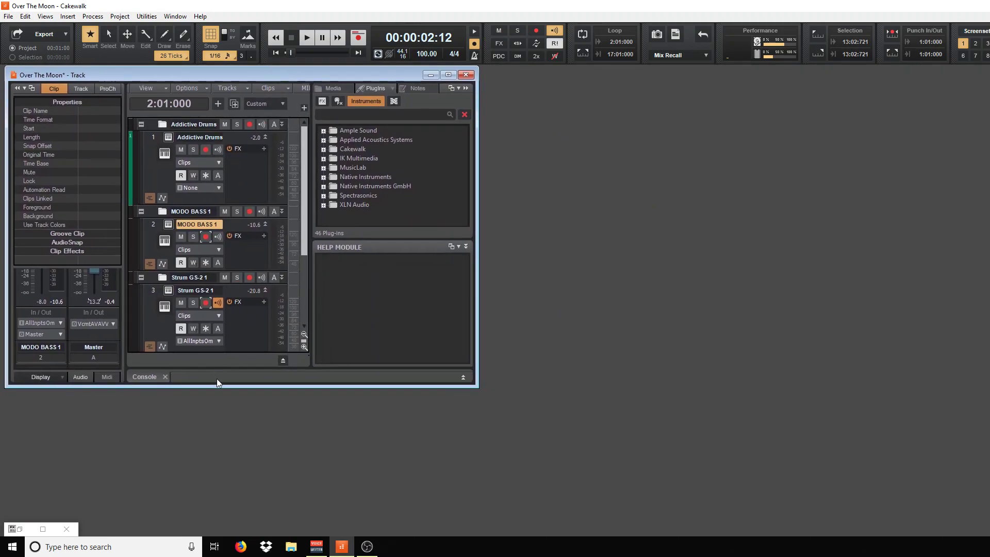
{"action": "left_click_drag", "start_coordinate": [215, 388], "coordinate": [192, 530]}
{"action": "left_click_drag", "start_coordinate": [475, 338], "coordinate": [732, 338]}
{"action": "left_click_drag", "start_coordinate": [555, 328], "coordinate": [612, 322]}
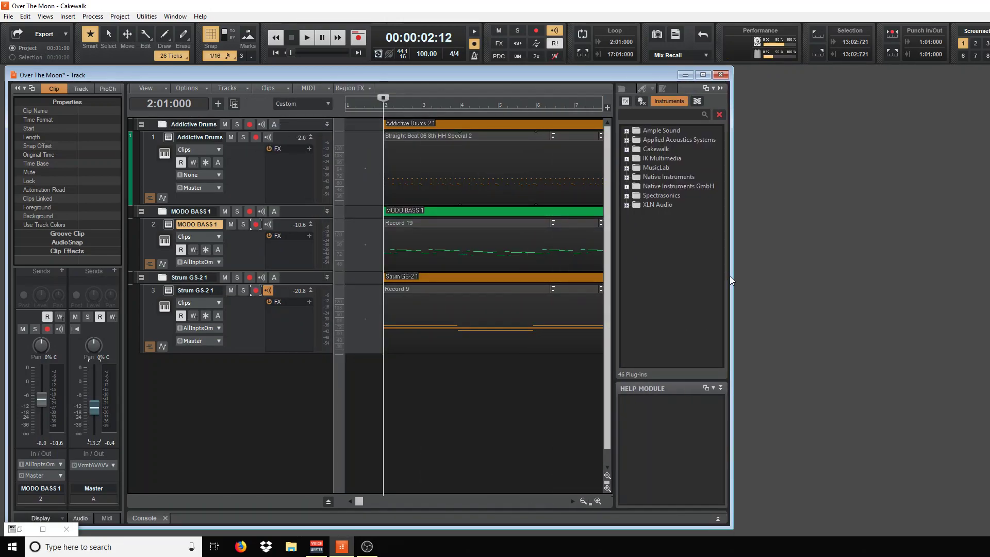
{"action": "left_click_drag", "start_coordinate": [733, 276], "coordinate": [890, 297]}
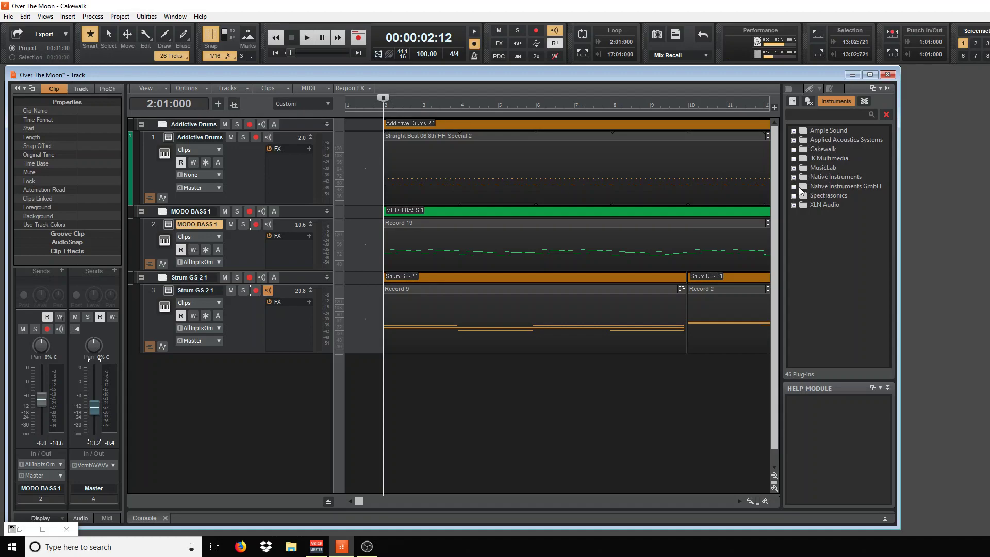
- Insert IK Multimedia SampleTank 3 as a simple instrument track with a synth folder, and turn off input echo on the Strum GS-2 track
{"action": "left_click", "coordinate": [794, 159]}
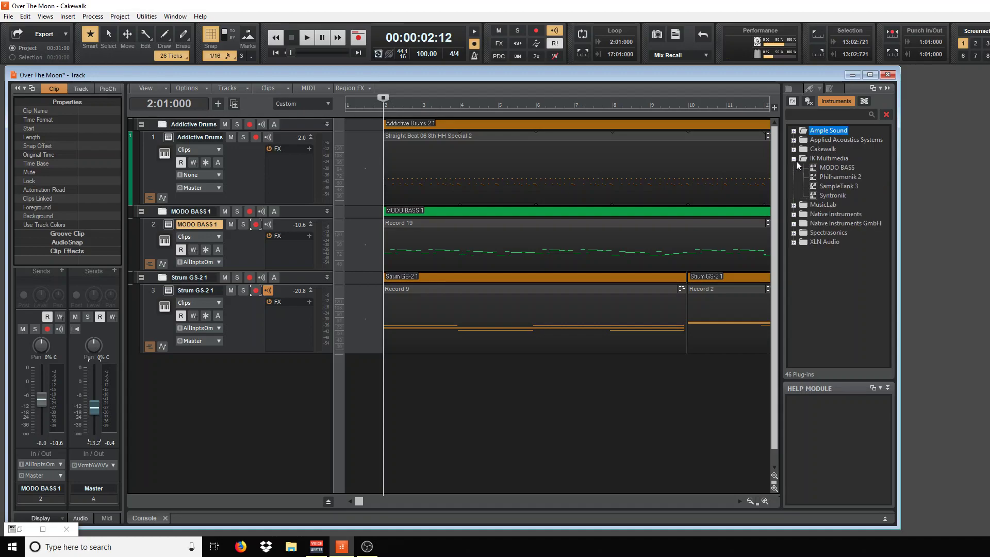
{"action": "double_click", "coordinate": [832, 186]}
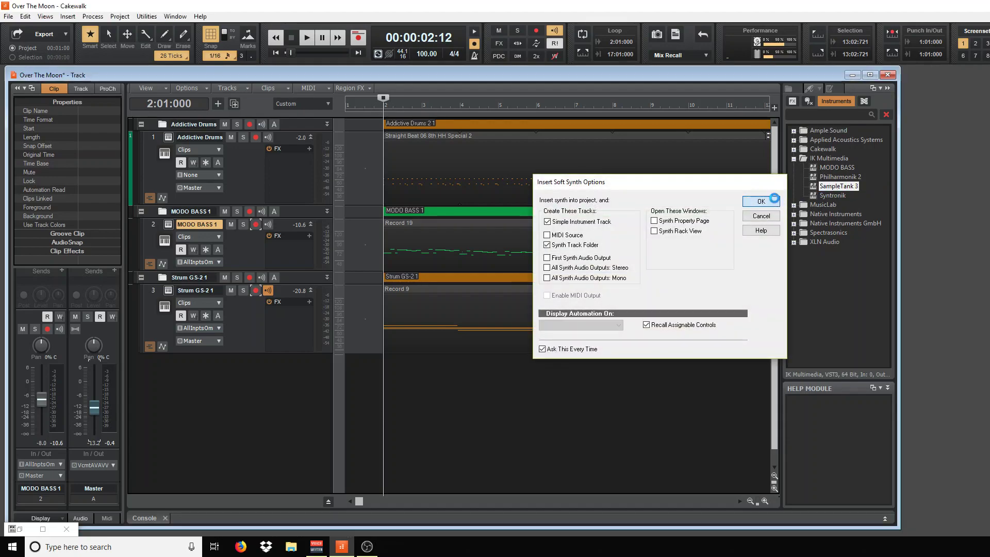
{"action": "left_click", "coordinate": [761, 201]}
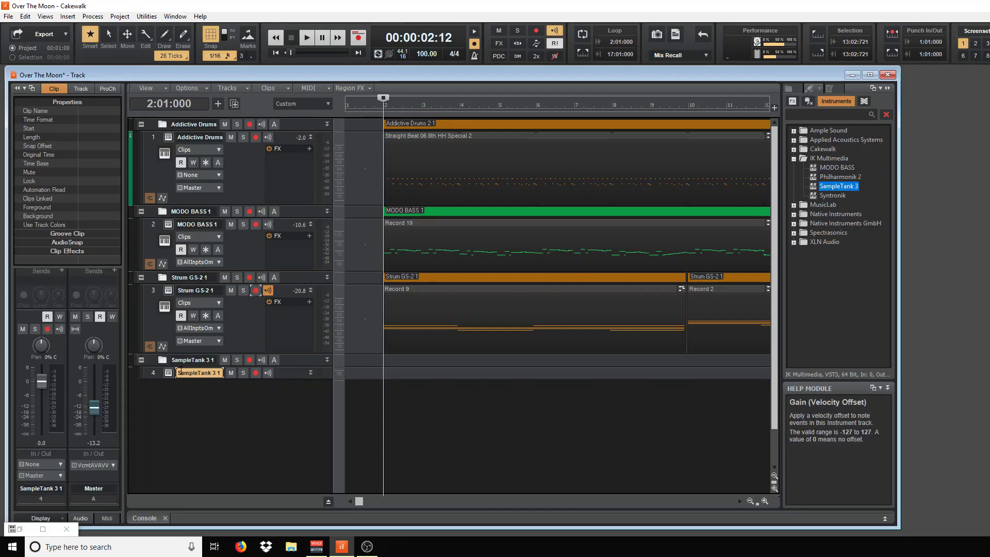
{"action": "left_click", "coordinate": [268, 290]}
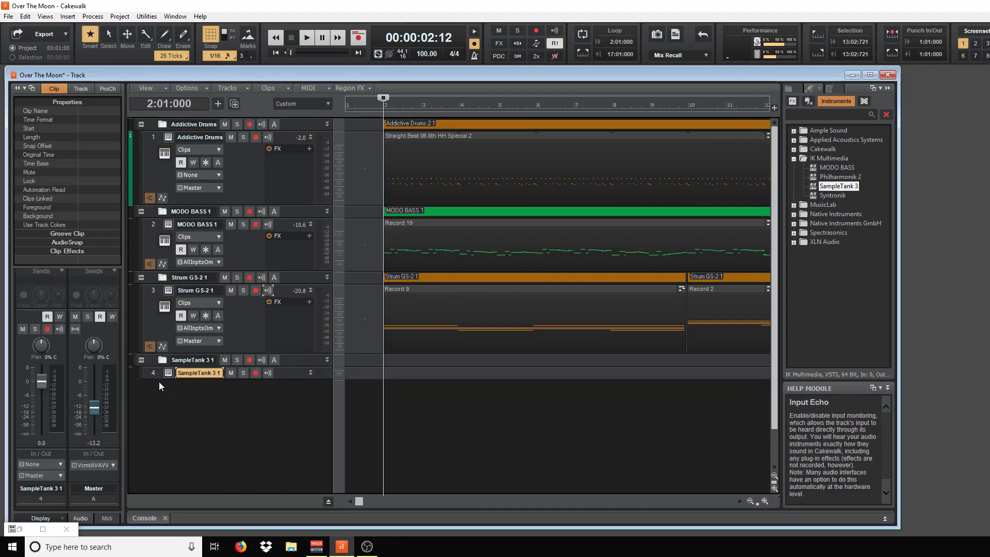
- Open the SampleTank 3 instrument, move its window clear of the track controls, and load Suitcase EP Phase from the Suitcase Electric Piano sounds
{"action": "left_click", "coordinate": [166, 372]}
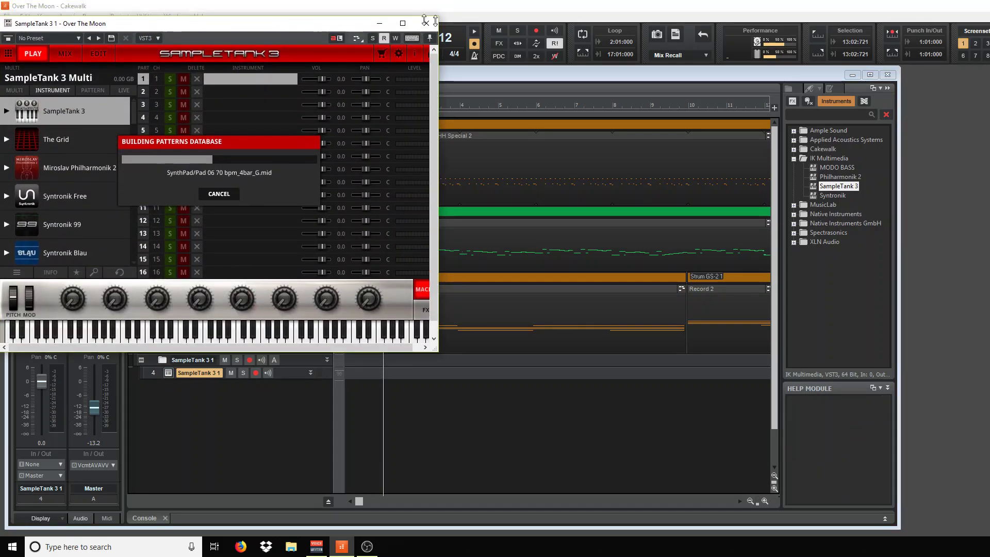
{"action": "left_click_drag", "start_coordinate": [281, 43], "coordinate": [770, 25]}
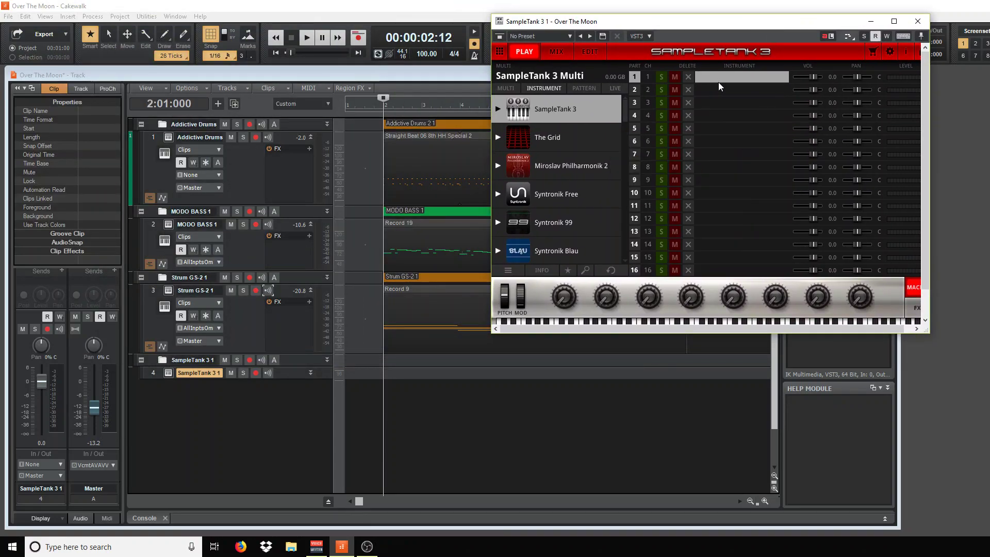
{"action": "left_click", "coordinate": [498, 110]}
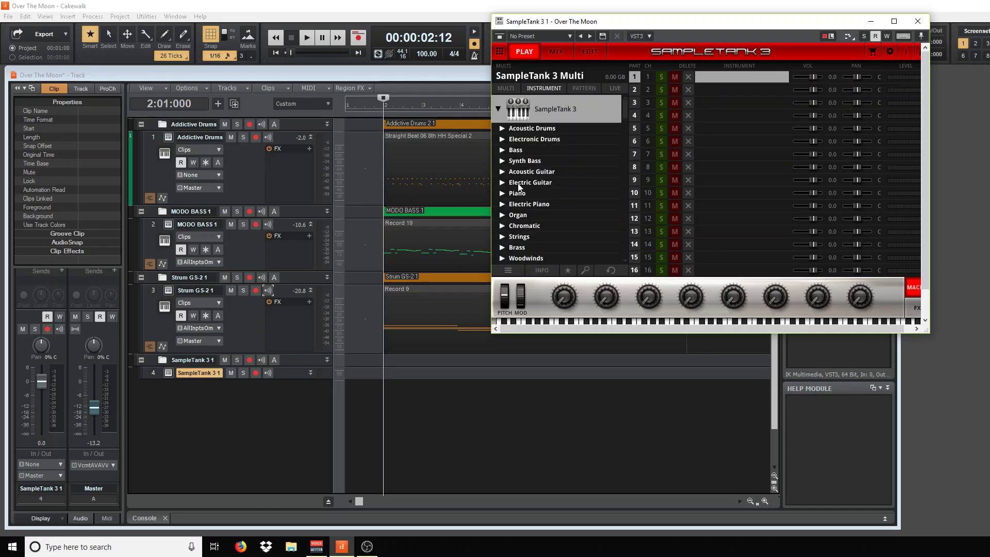
{"action": "left_click", "coordinate": [512, 206]}
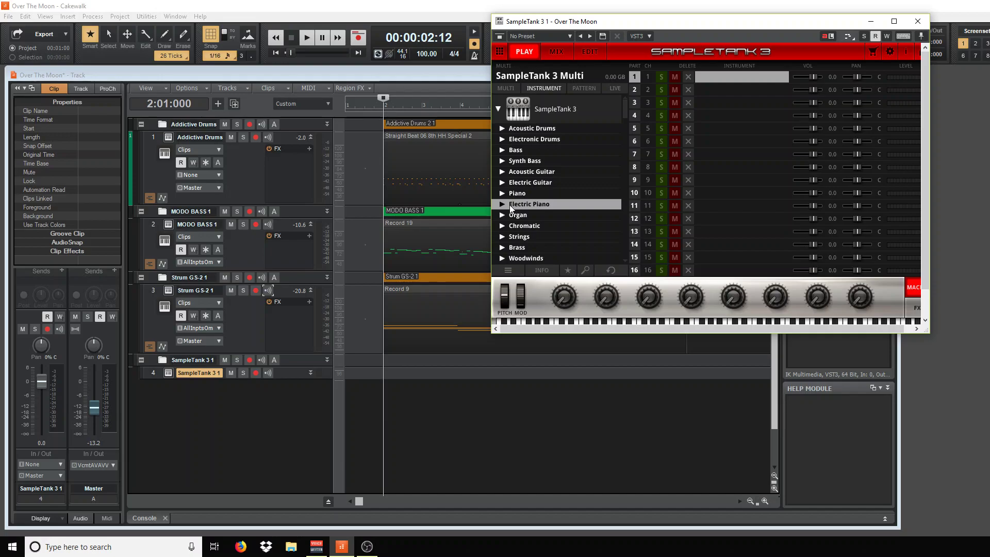
{"action": "left_click", "coordinate": [503, 205]}
{"action": "scroll", "coordinate": [521, 216], "scroll_direction": "down", "scroll_amount": 1}
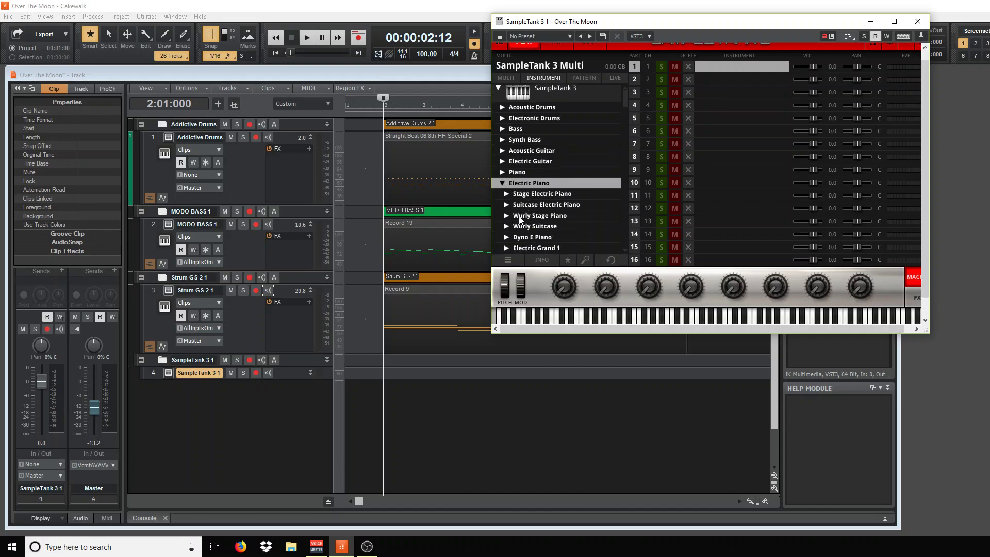
{"action": "left_click", "coordinate": [506, 205]}
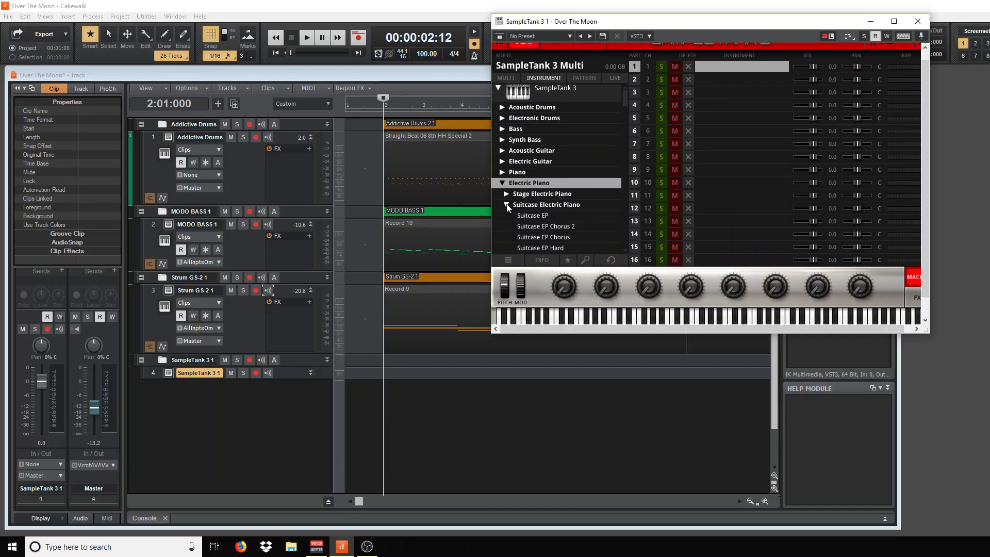
{"action": "scroll", "coordinate": [515, 219], "scroll_direction": "down", "scroll_amount": 2}
{"action": "double_click", "coordinate": [550, 205]}
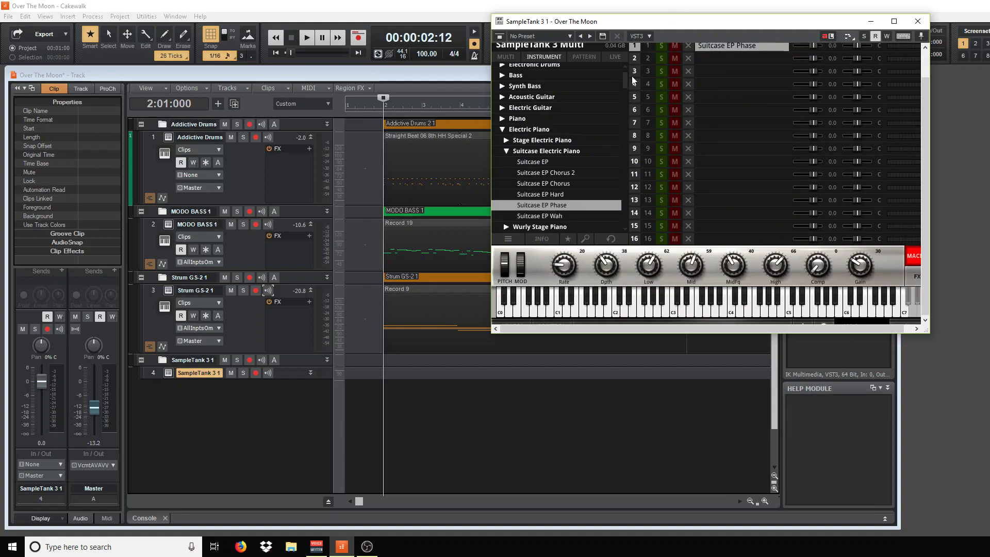
- Turn on input echo for the SampleTank 3 track and raise the Master volume to about -0.1 dB
{"action": "left_click", "coordinate": [267, 373]}
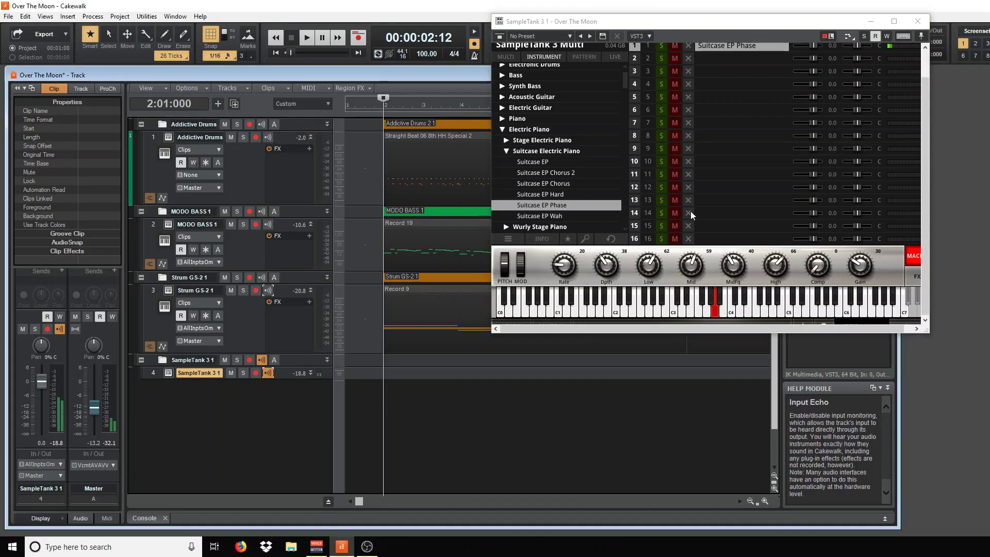
{"action": "left_click_drag", "start_coordinate": [94, 408], "coordinate": [94, 382]}
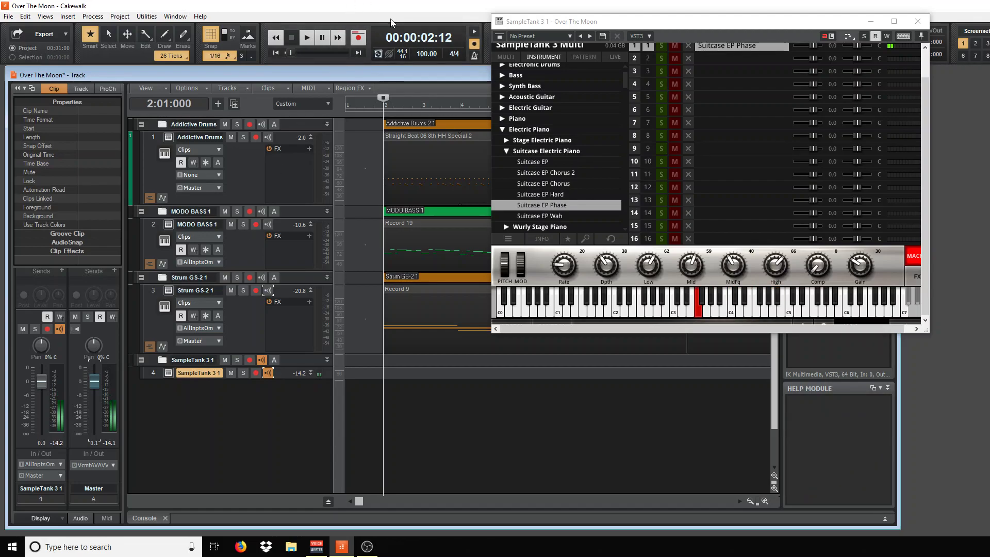
- Load the Suitcase EP Hard sound into part 1 of SampleTank 3
{"action": "left_click", "coordinate": [550, 195]}
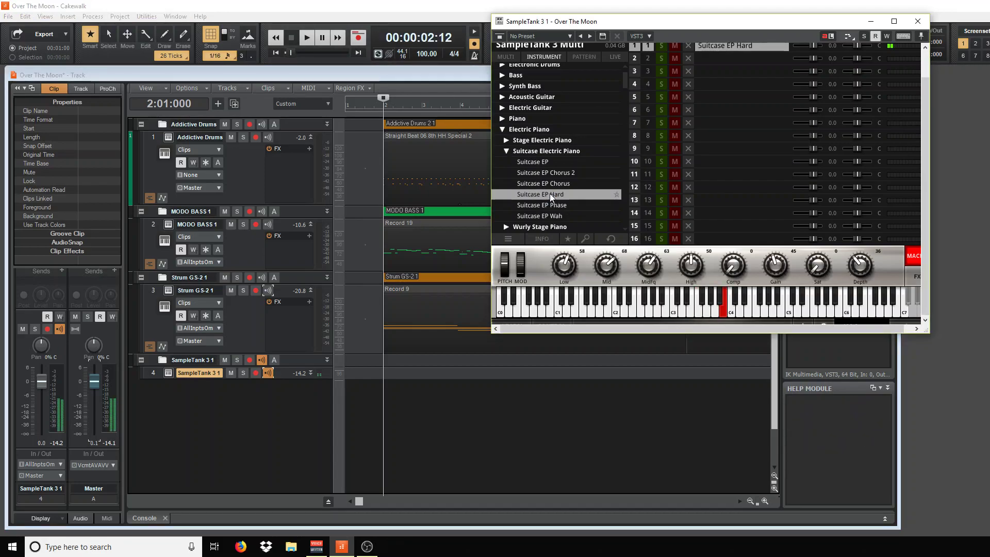
- Raise part 1 to about 7.1 dB in the SampleTank 3 mixer, minimize its window and save the project
{"action": "scroll", "coordinate": [831, 90], "scroll_direction": "up", "scroll_amount": 3}
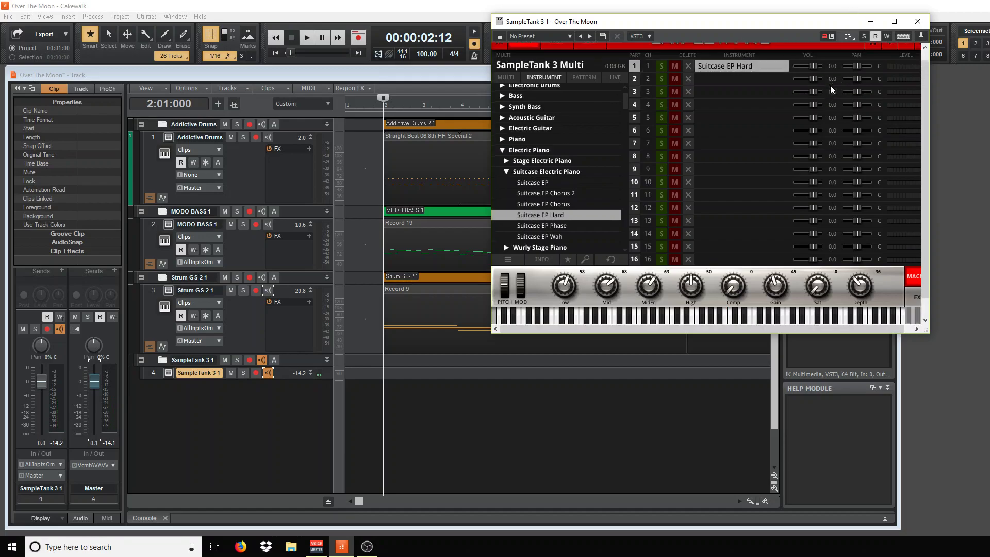
{"action": "left_click", "coordinate": [557, 52]}
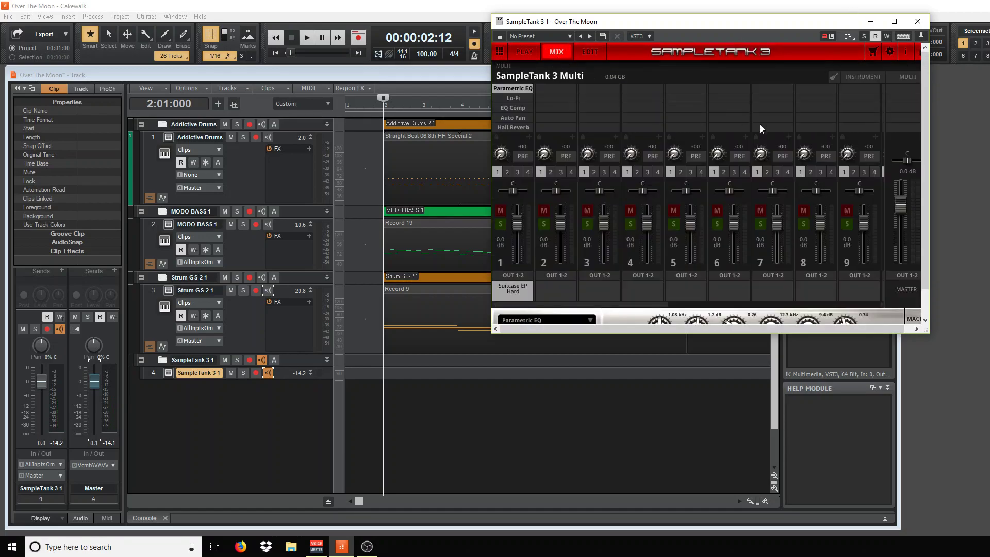
{"action": "left_click_drag", "start_coordinate": [517, 224], "coordinate": [517, 213]}
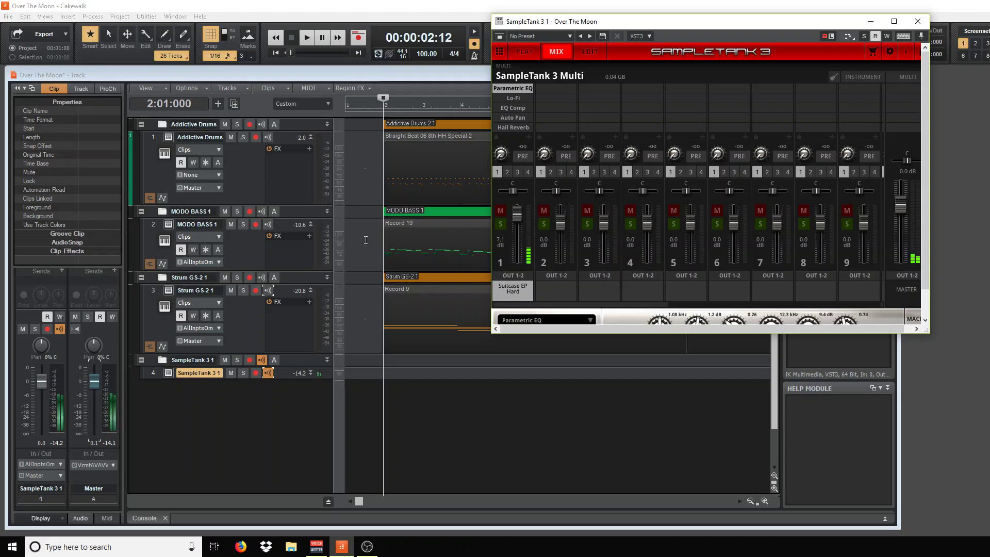
{"action": "left_click", "coordinate": [871, 22]}
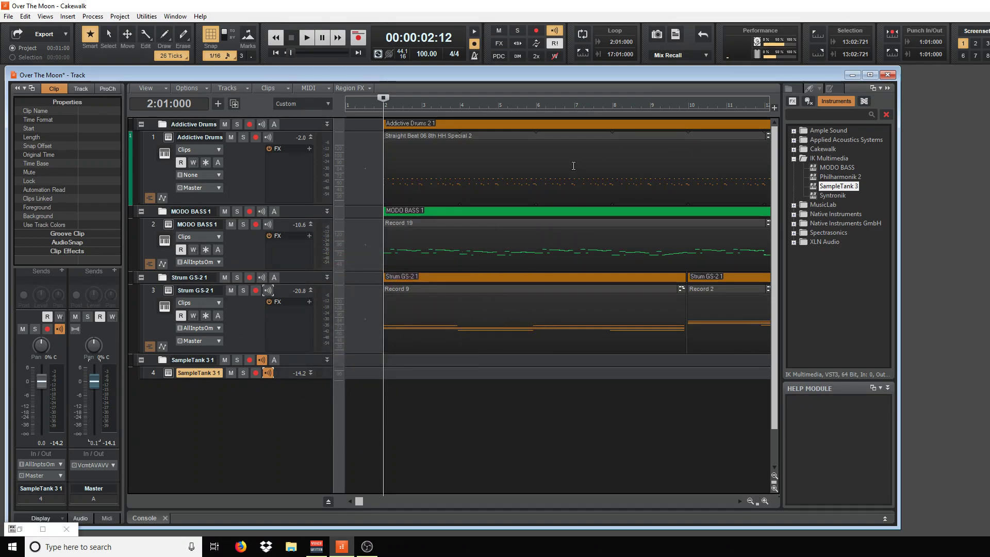
{"action": "key", "text": "ctrl+s"}
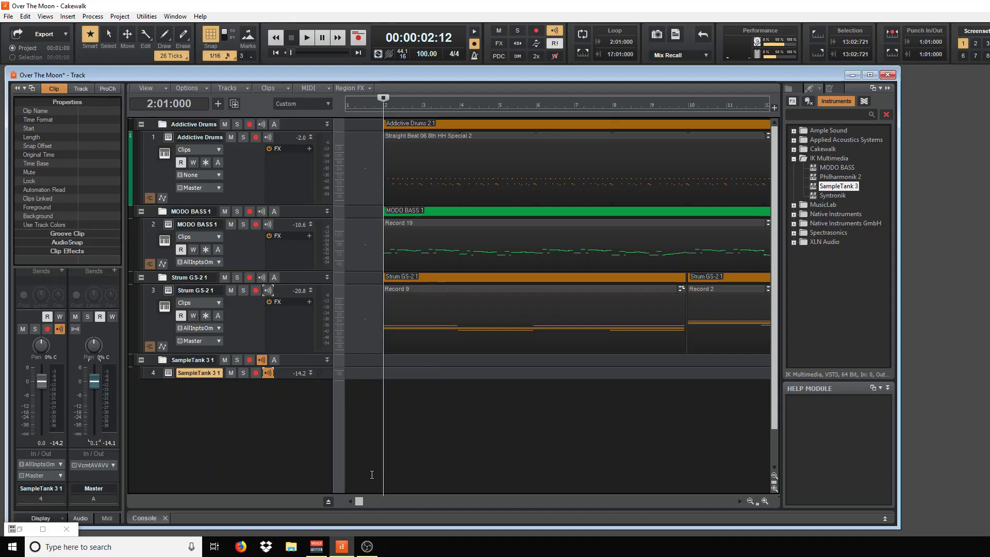
- Turn on looping for the song's loop region starting at measure 2
{"action": "mouse_move", "coordinate": [360, 499]}
{"action": "left_mouse_down"}
{"action": "mouse_move", "coordinate": [457, 502]}
{"action": "mouse_move", "coordinate": [360, 500]}
{"action": "left_mouse_up"}
{"action": "right_click", "coordinate": [383, 107]}
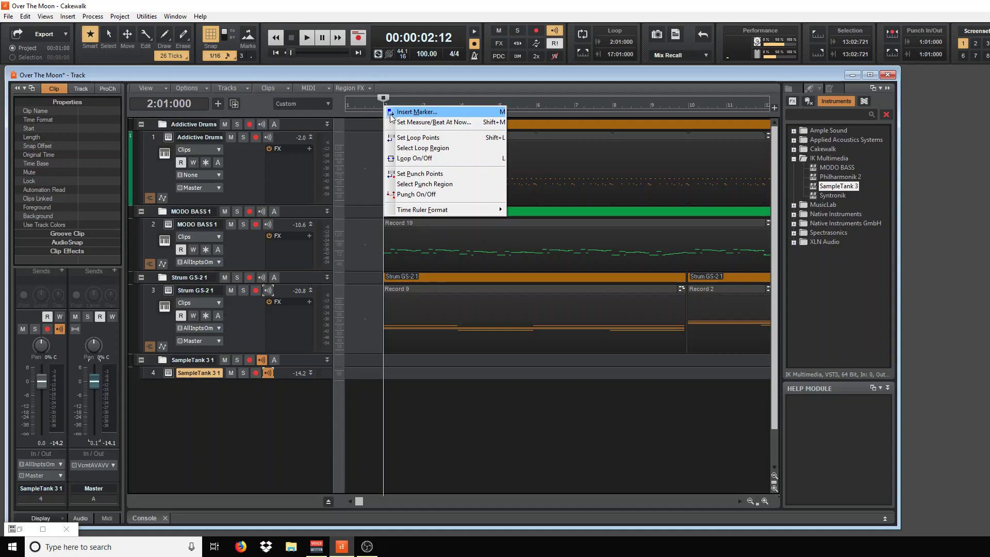
{"action": "left_click", "coordinate": [392, 159]}
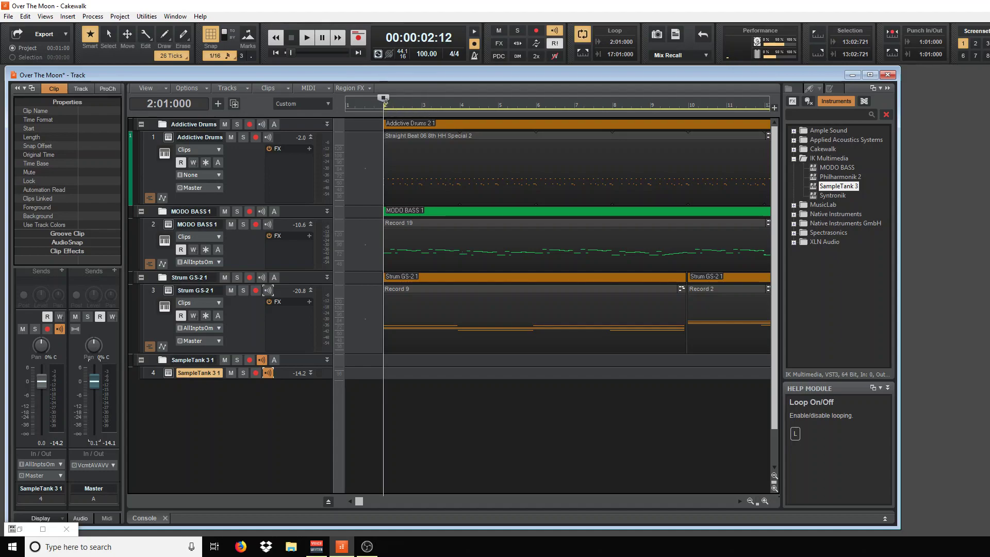
- Trim the end of the Addictive Drums clip to measure 18 and extend the loop end to 18:01:000
{"action": "left_click_drag", "start_coordinate": [369, 501], "coordinate": [478, 501]}
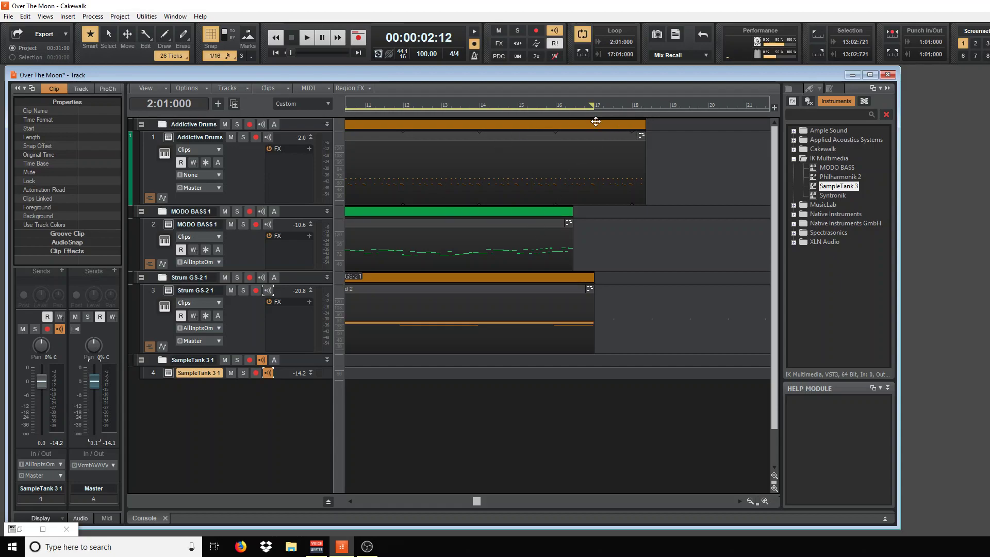
{"action": "left_click_drag", "start_coordinate": [645, 154], "coordinate": [632, 153]}
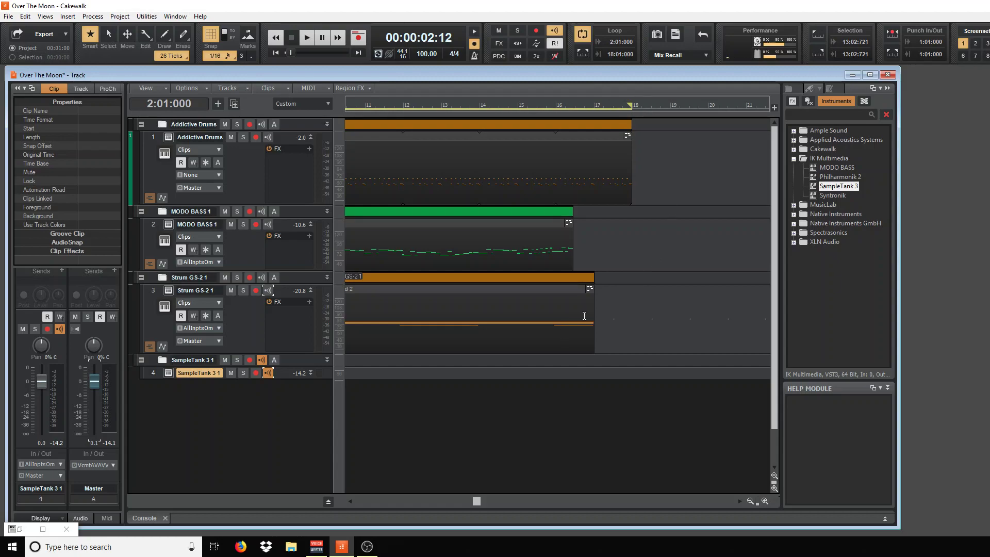
{"action": "scroll", "coordinate": [500, 309], "scroll_direction": "down", "scroll_amount": 1}
{"action": "scroll", "coordinate": [502, 320], "scroll_direction": "up", "scroll_amount": 1}
{"action": "left_click_drag", "start_coordinate": [481, 504], "coordinate": [280, 480]}
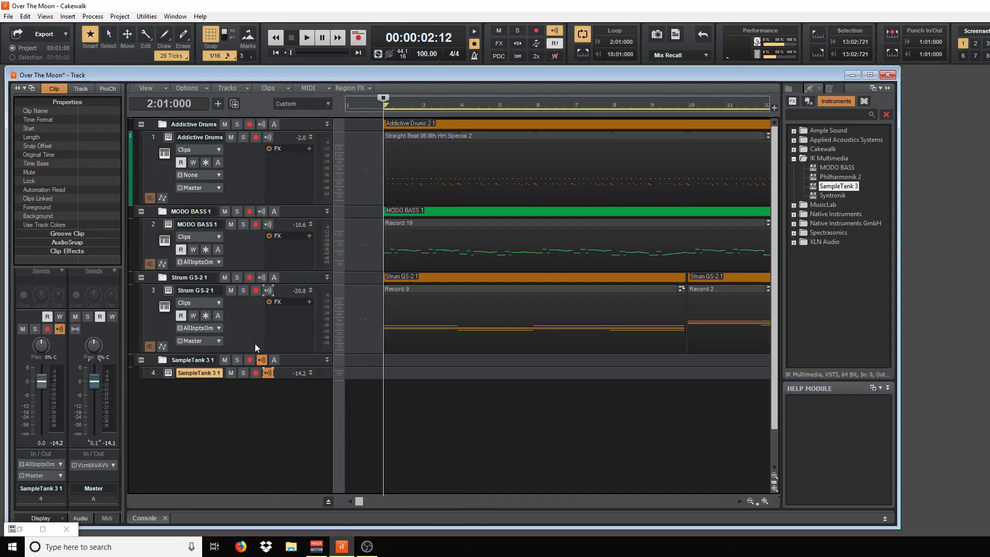
- Reduce the Strum GS-2 track's height, and lower the Master volume to about -6.1 dB during looped playback with SampleTank 3 open
{"action": "left_click_drag", "start_coordinate": [271, 304], "coordinate": [272, 318]}
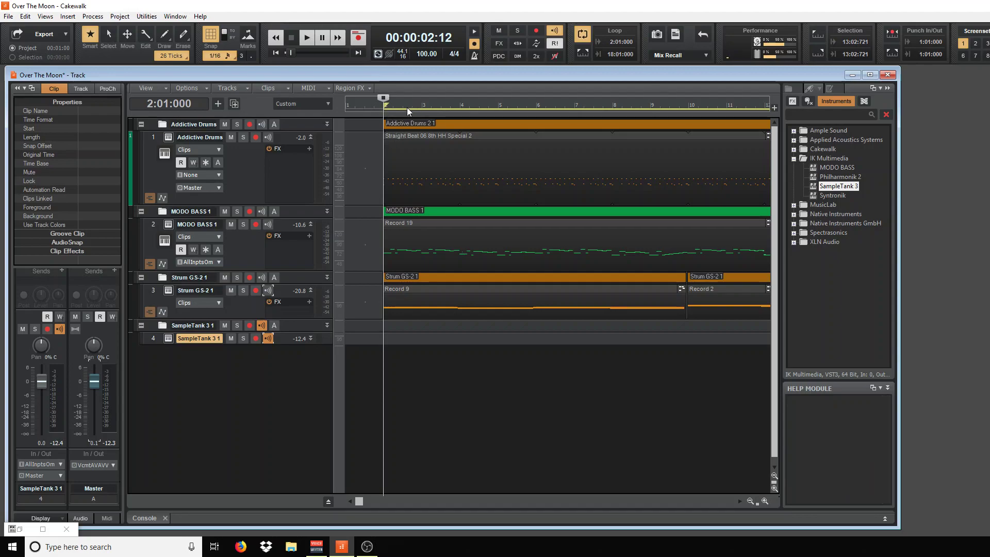
{"action": "left_click", "coordinate": [305, 37]}
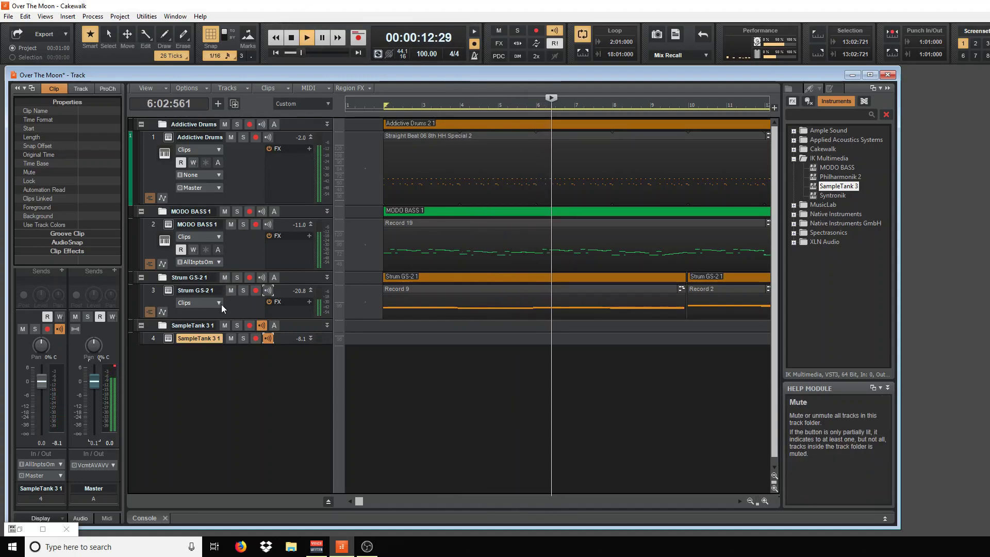
{"action": "left_click", "coordinate": [166, 338]}
{"action": "left_click_drag", "start_coordinate": [93, 381], "coordinate": [94, 390]}
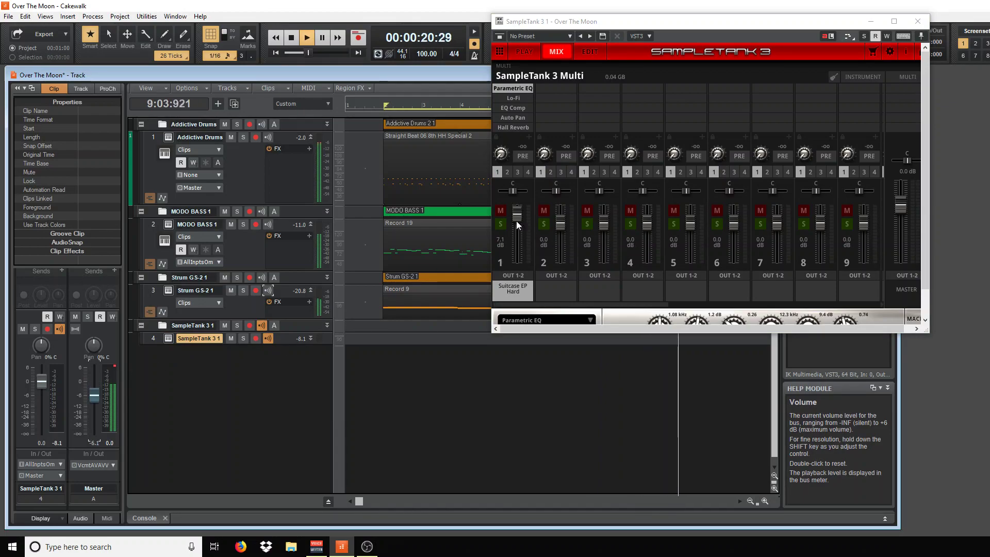
- Replace the electric piano in part 1 of SampleTank 3 with 3 Drawbars from the Tonewheel organ sounds
{"action": "left_click", "coordinate": [518, 54]}
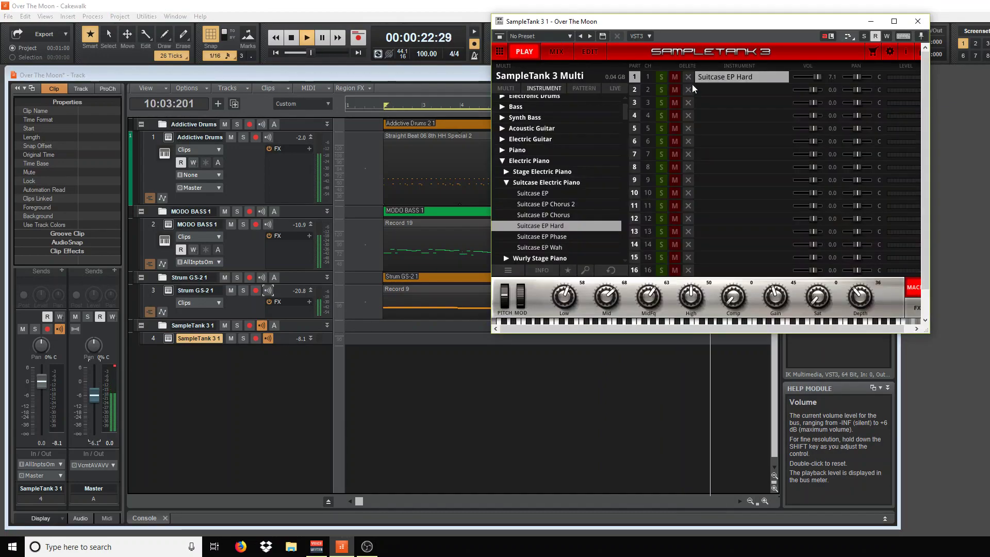
{"action": "left_click", "coordinate": [508, 172]}
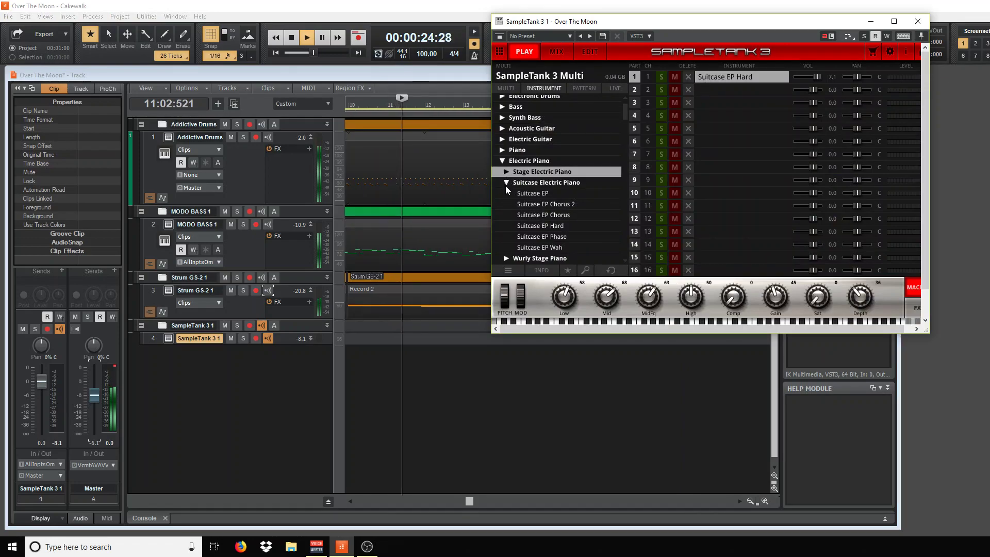
{"action": "scroll", "coordinate": [505, 188], "scroll_direction": "up", "scroll_amount": 2}
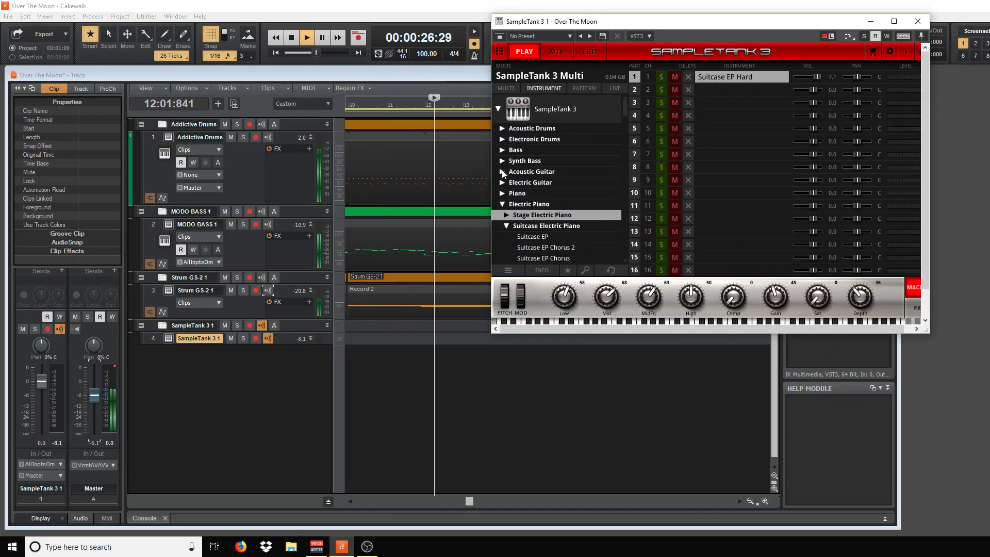
{"action": "left_click", "coordinate": [502, 203]}
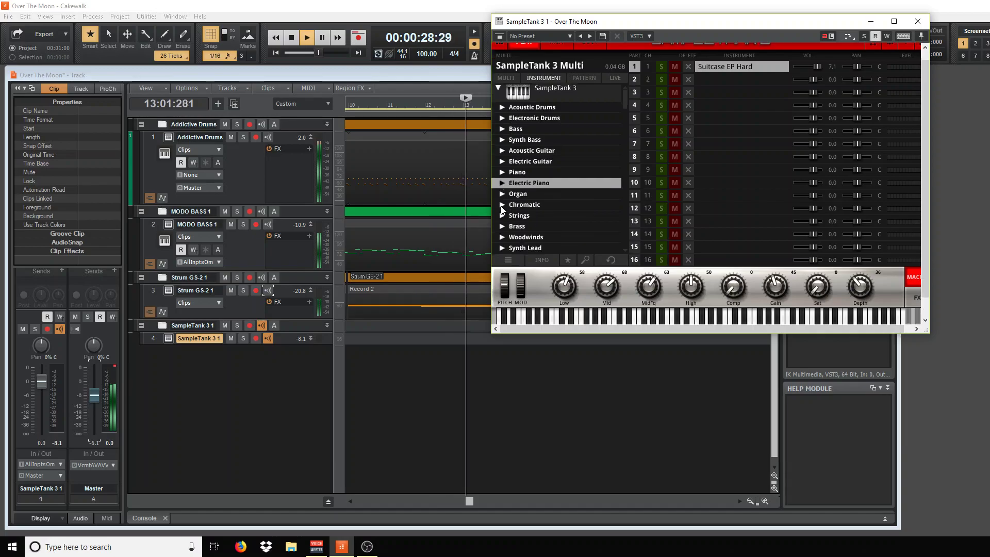
{"action": "left_click", "coordinate": [509, 176]}
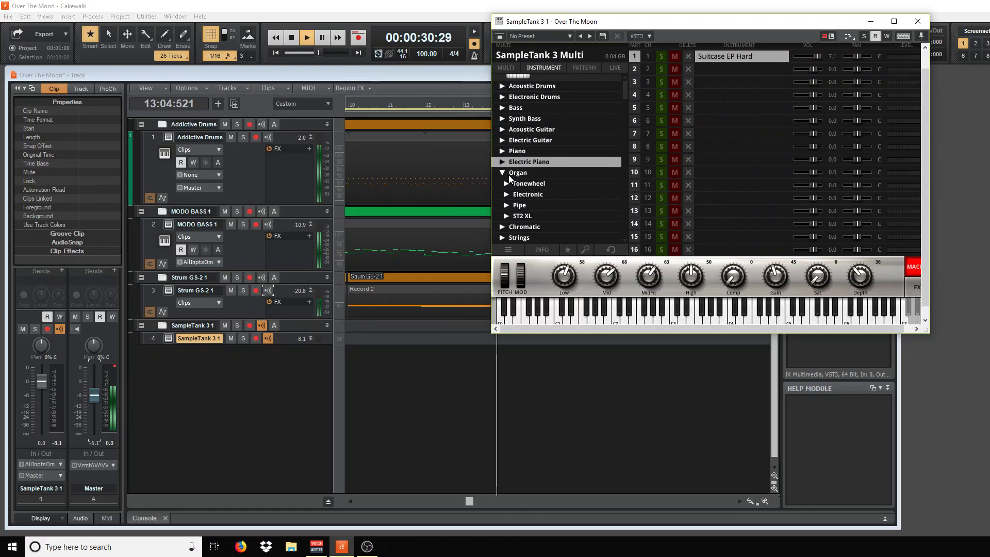
{"action": "left_click", "coordinate": [508, 185]}
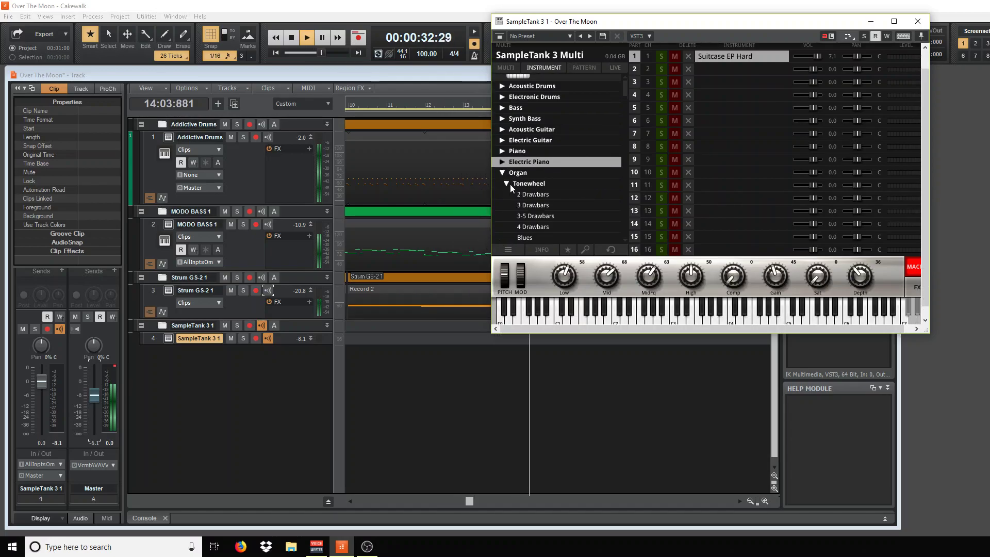
{"action": "scroll", "coordinate": [531, 203], "scroll_direction": "down", "scroll_amount": 1}
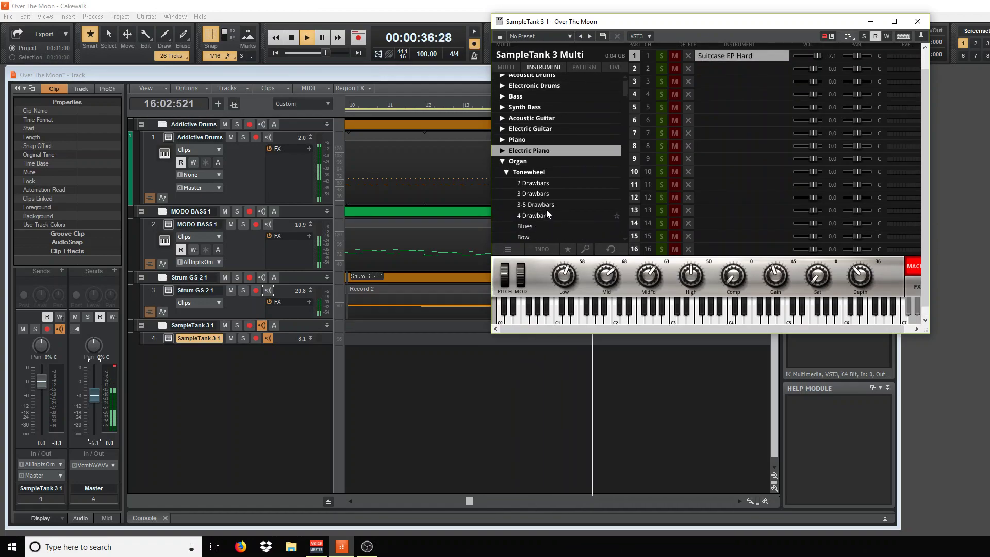
{"action": "left_click", "coordinate": [544, 195]}
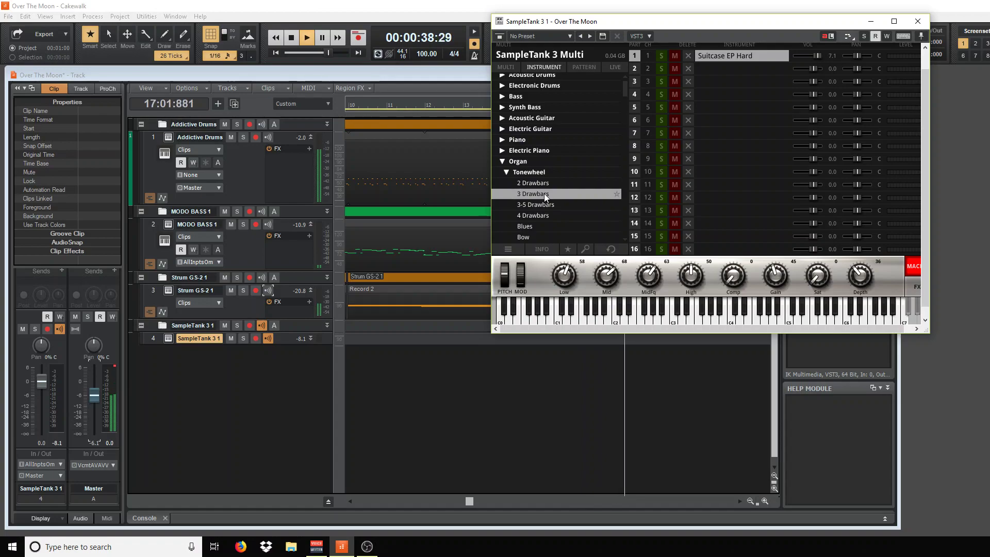
{"action": "double_click", "coordinate": [544, 193]}
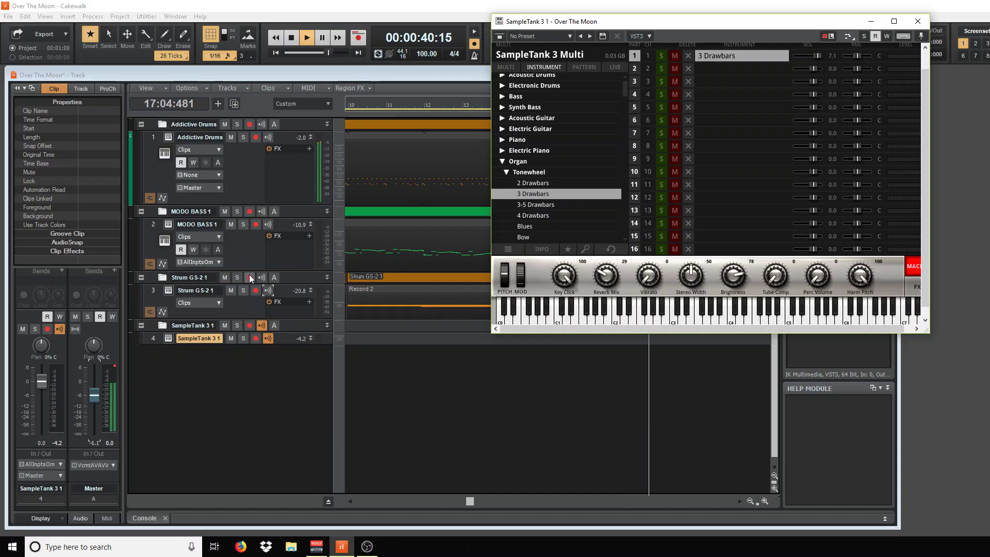
- Restart playback, load the 4 Drawbars organ into part 1 after trying 2 Drawbars, and raise the Master volume to about -0.3 dB
{"action": "key", "text": "space"}
{"action": "key", "text": "space"}
{"action": "left_click_drag", "start_coordinate": [94, 395], "coordinate": [94, 384]}
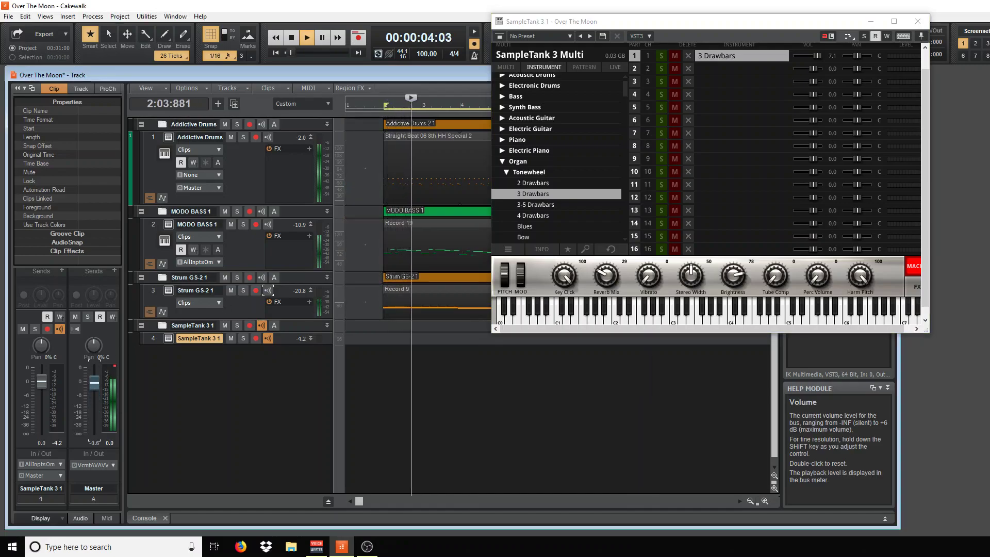
{"action": "double_click", "coordinate": [536, 183]}
{"action": "double_click", "coordinate": [533, 215]}
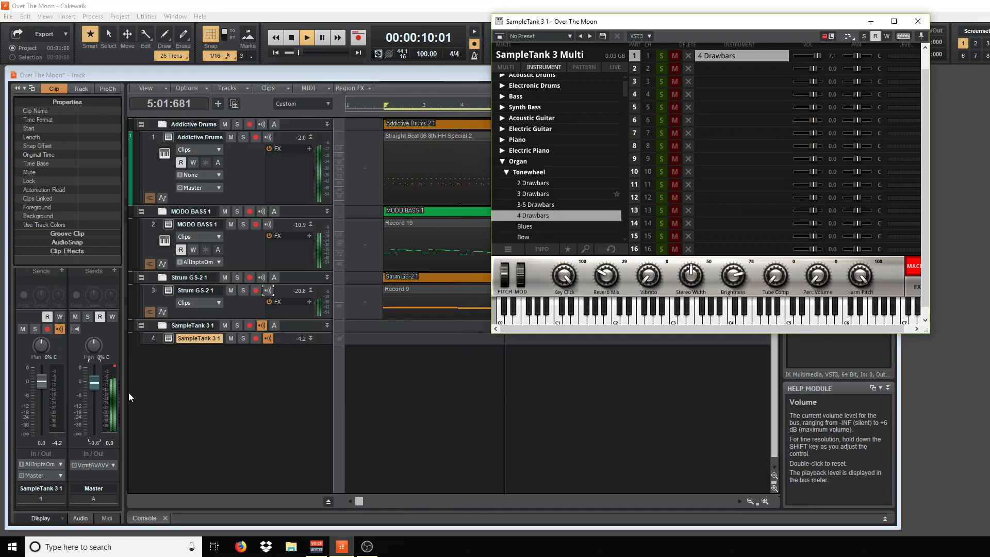
{"action": "left_click", "coordinate": [91, 385]}
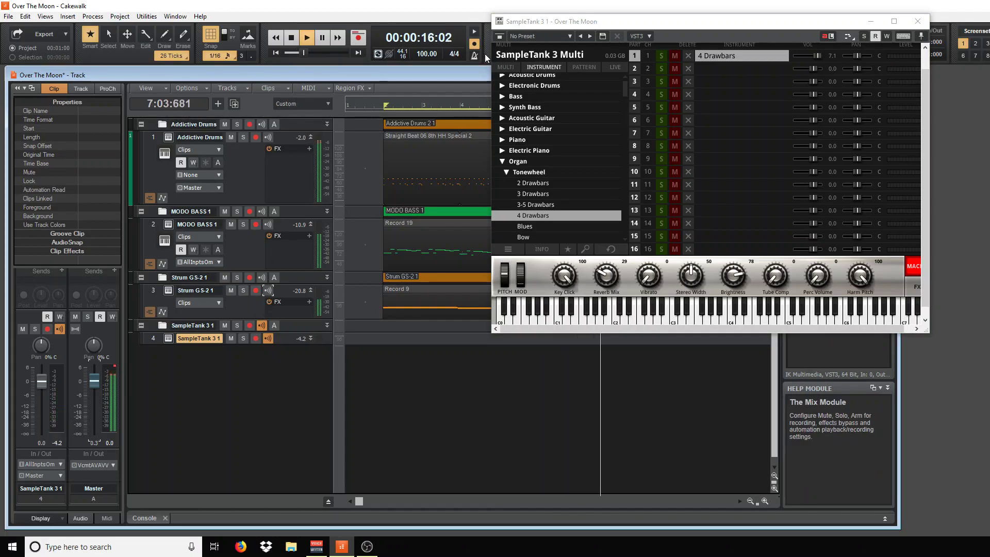
- Lower part 1 to about -2.4 dB in the SampleTank 3 mixer and save the project
{"action": "scroll", "coordinate": [592, 113], "scroll_direction": "up", "scroll_amount": 1}
{"action": "left_click", "coordinate": [566, 55]}
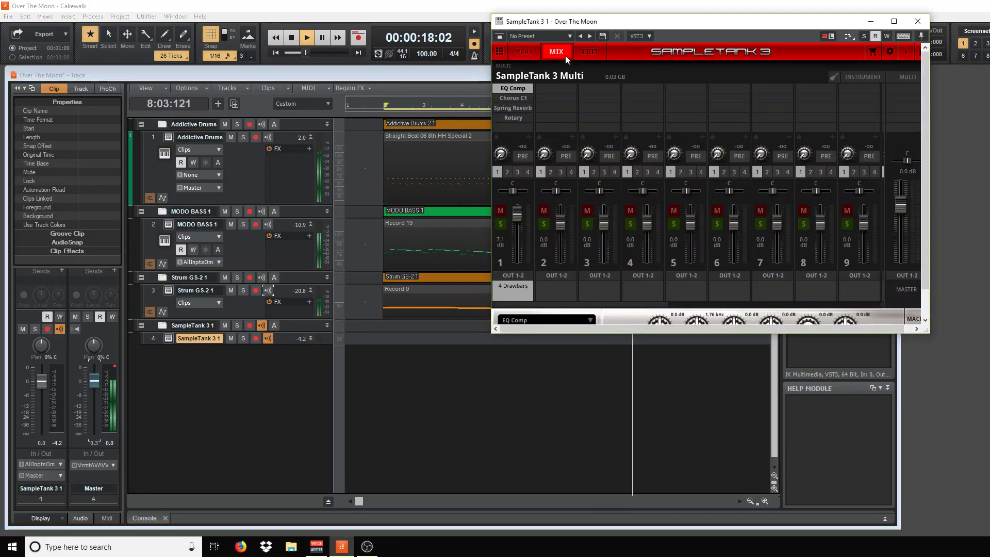
{"action": "left_click_drag", "start_coordinate": [518, 227], "coordinate": [519, 225]}
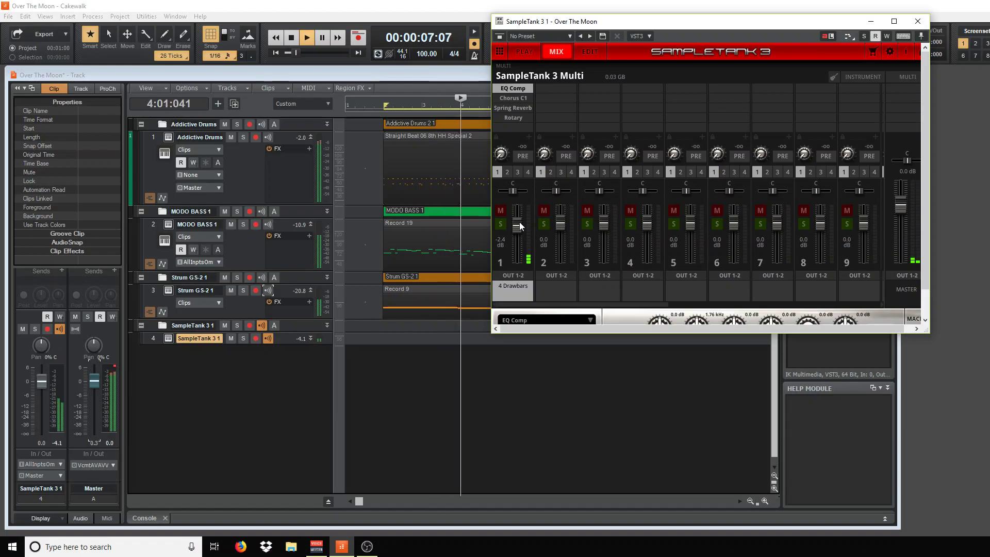
{"action": "key", "text": "ctrl+s"}
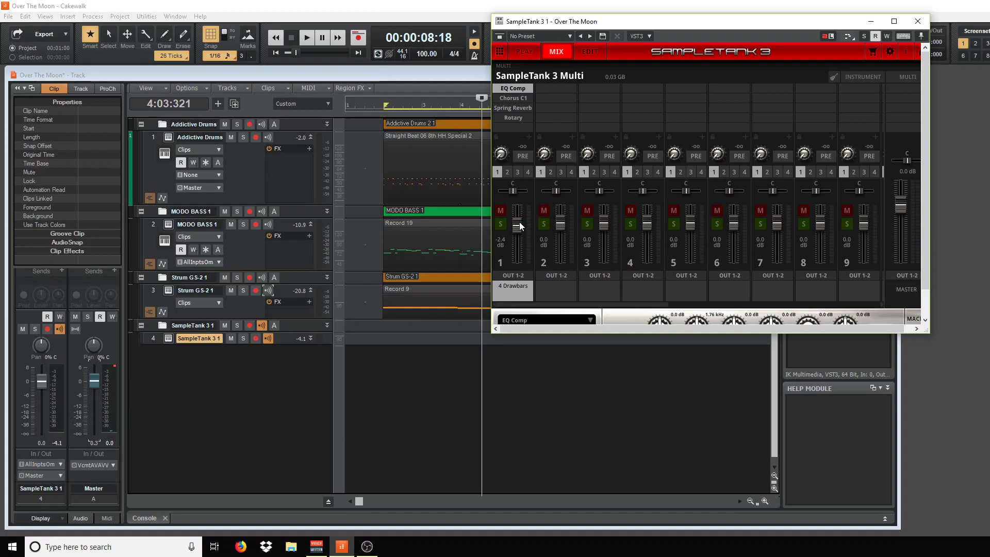
- Play the song from just before measure 2 with the organ, stop playback and turn off input echo on the SampleTank 3 track
{"action": "left_click", "coordinate": [371, 105]}
{"action": "key", "text": "space"}
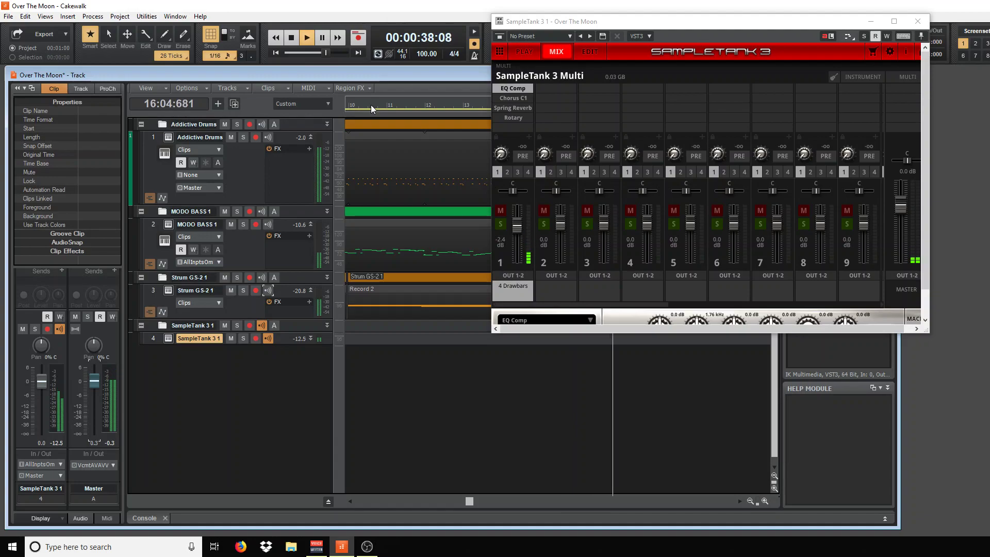
{"action": "key", "text": "space"}
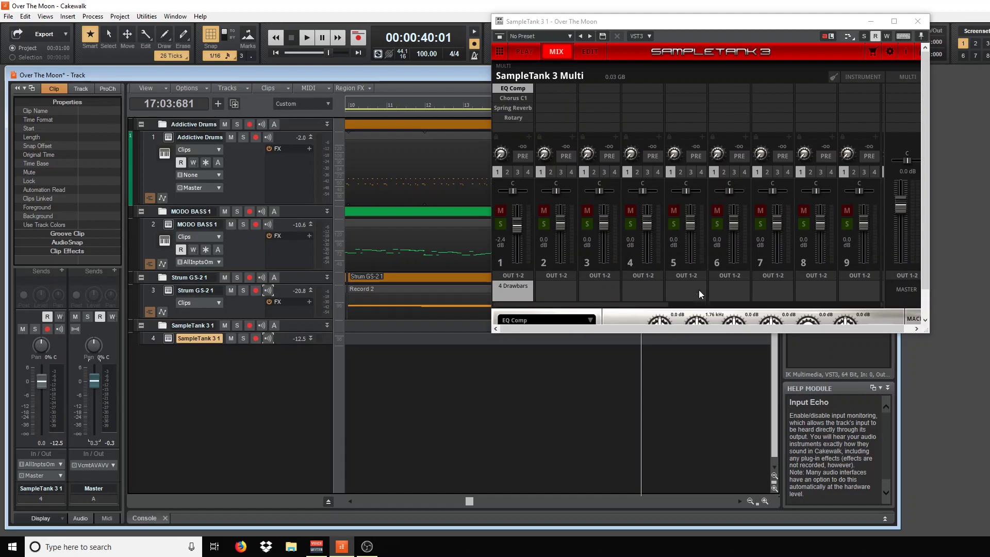
- Extend the SampleTank 3 window's height to show its full effect controls, and switch to OBS
{"action": "left_click_drag", "start_coordinate": [688, 333], "coordinate": [684, 370]}
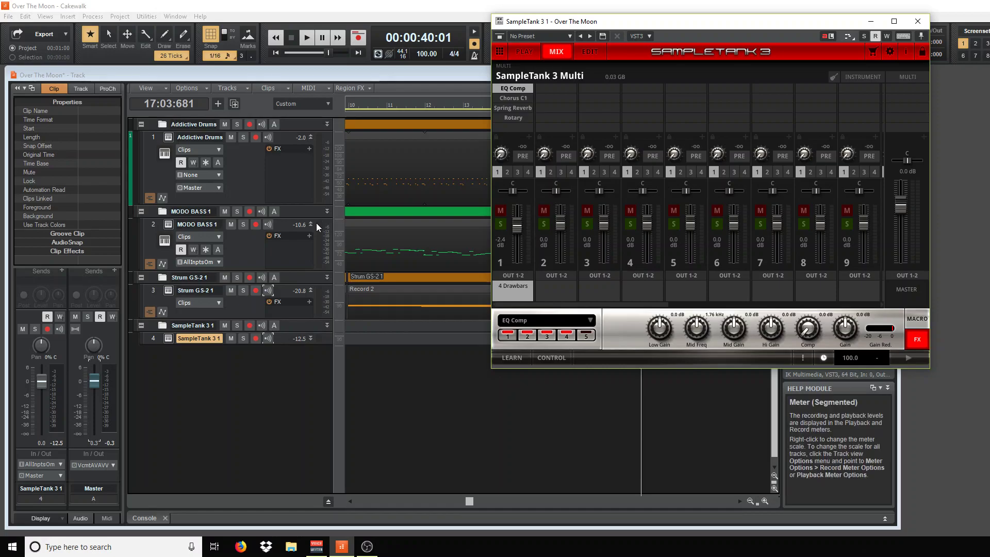
{"action": "left_click", "coordinate": [370, 546]}
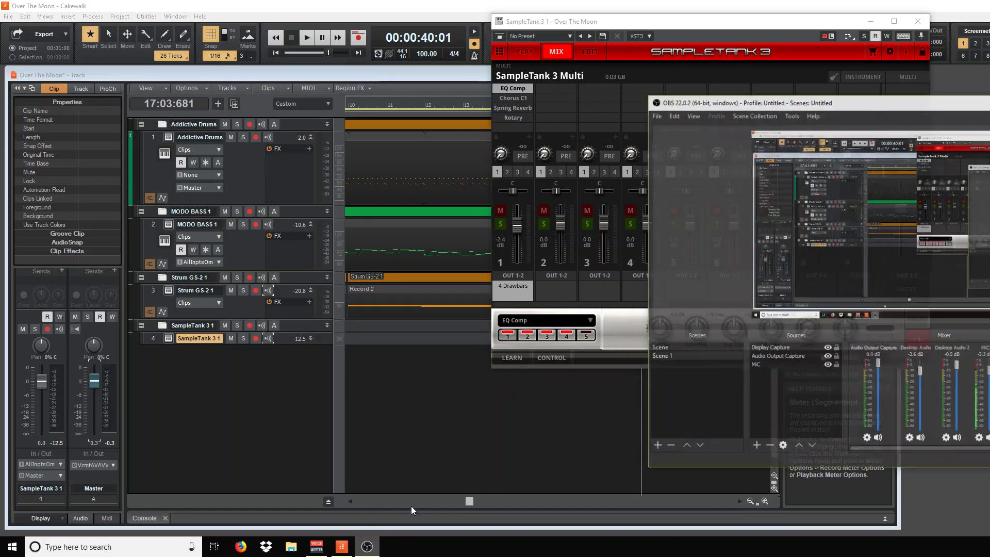